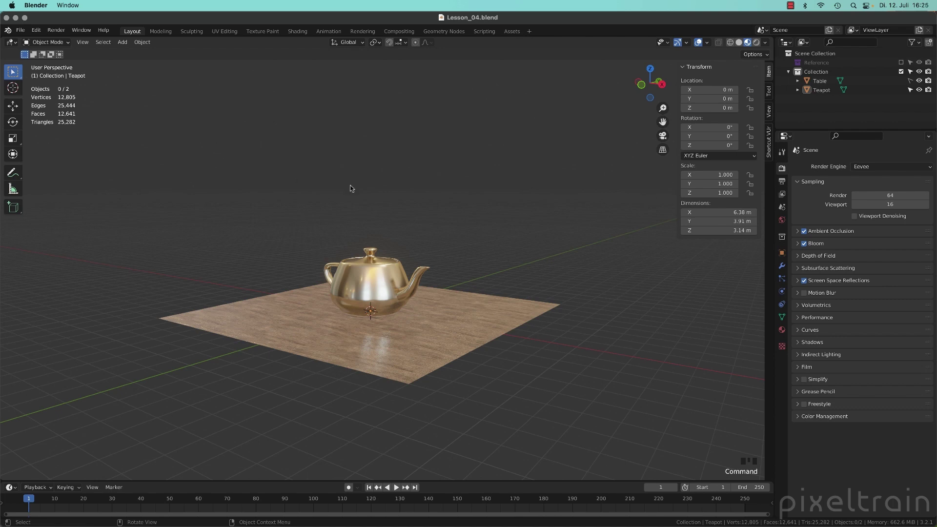
# - Select the golden teapot on the wooden table and frame it from a lower angle
pyautogui.hotkey('shift', 'space')
pyautogui.moveTo(488, 201); pyautogui.dragTo(422, 324, button='middle')
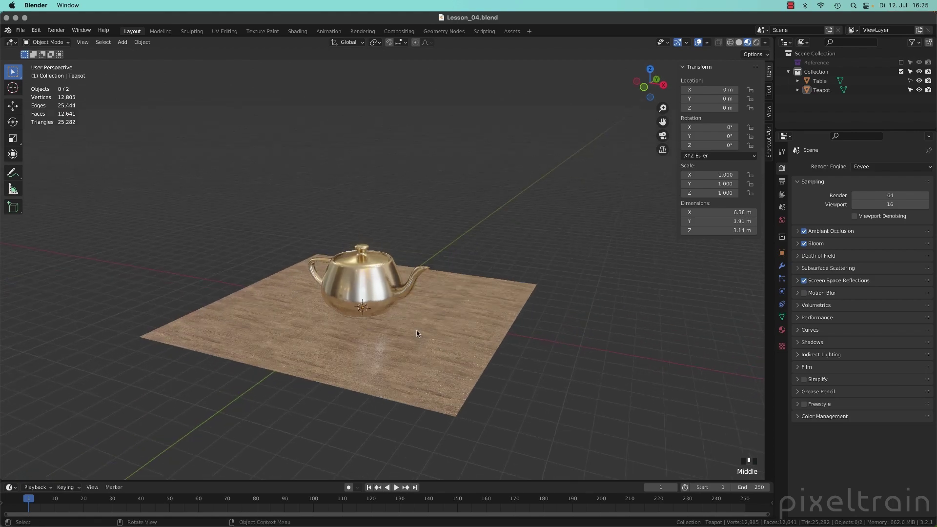
pyautogui.click(364, 287)
pyautogui.scroll(5, 367, 292)
pyautogui.moveTo(367, 292); pyautogui.dragTo(402, 309, button='middle')
pyautogui.scroll(-2, 393, 297)
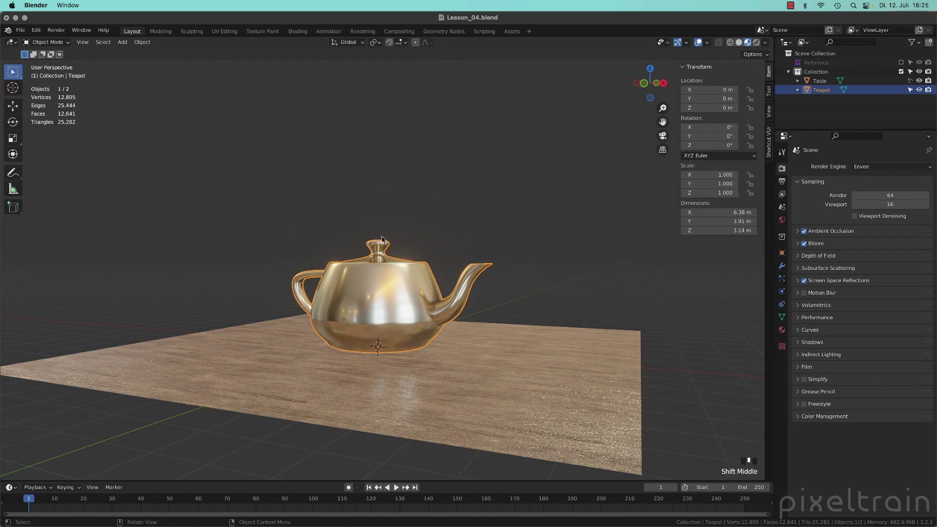
# - Grab the teapot and lift it to about X -0.76, Y -0.31, Z 2.92 m
pyautogui.press('g')
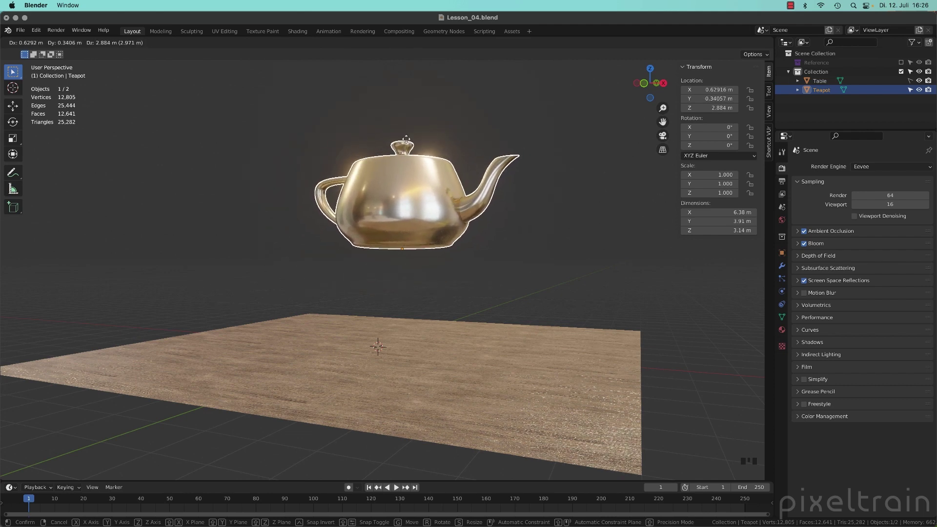
pyautogui.click(354, 140)
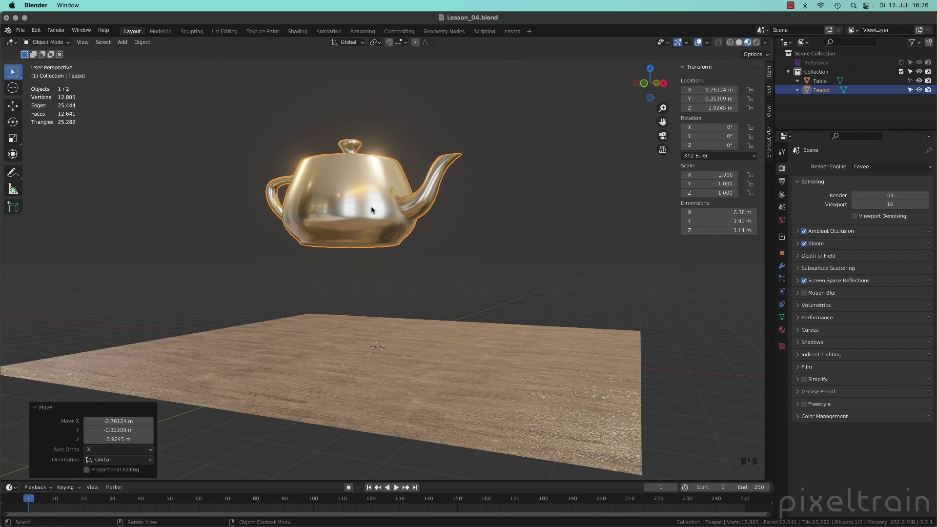
pyautogui.press('g')
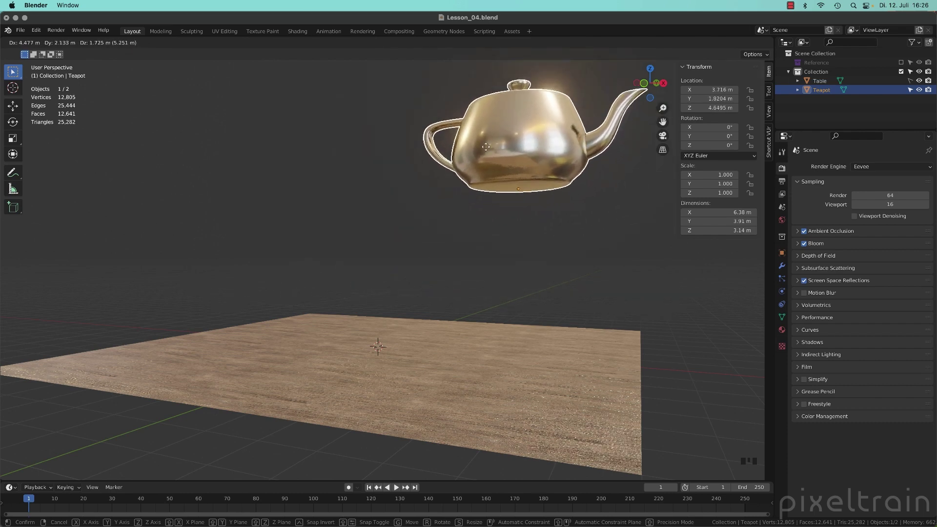
pyautogui.press('Escape')
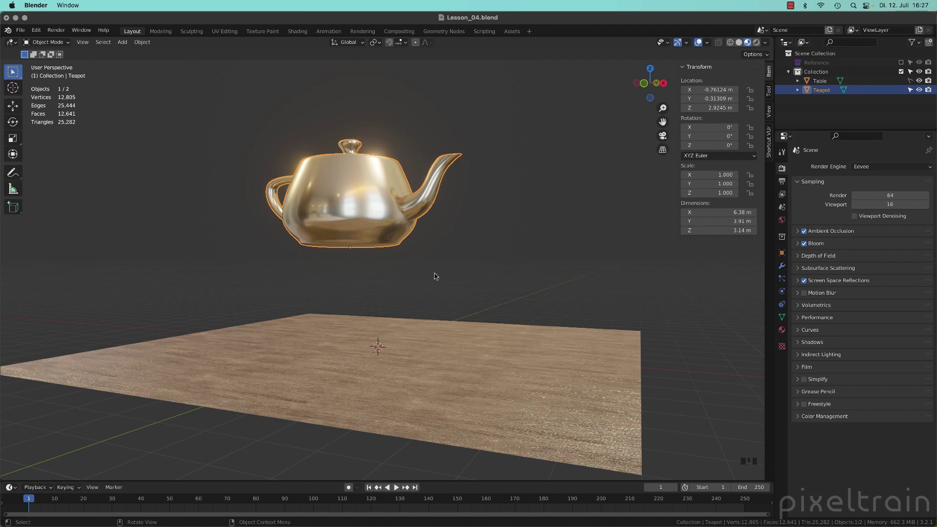
pyautogui.press('s')
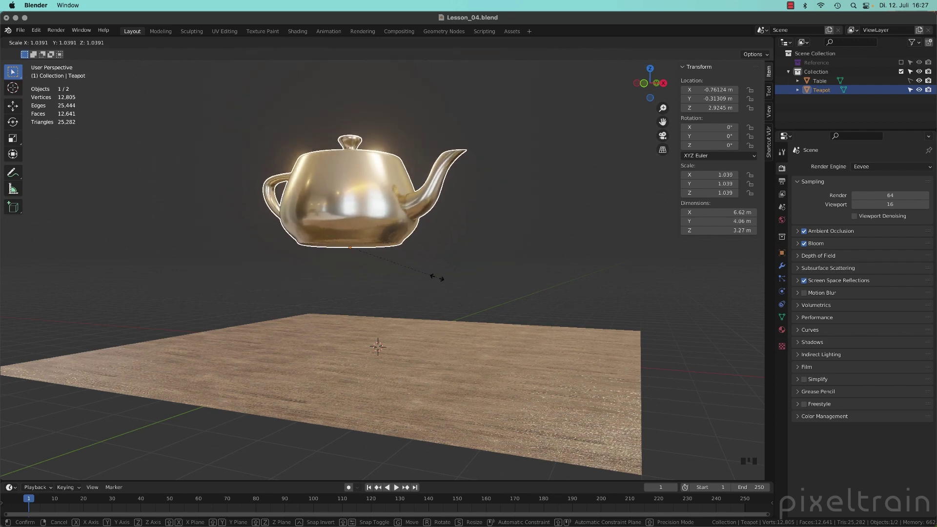
# - Cancel the earlier resize attempts, reframe the view, and restart scaling the teapot
pyautogui.press('Escape')
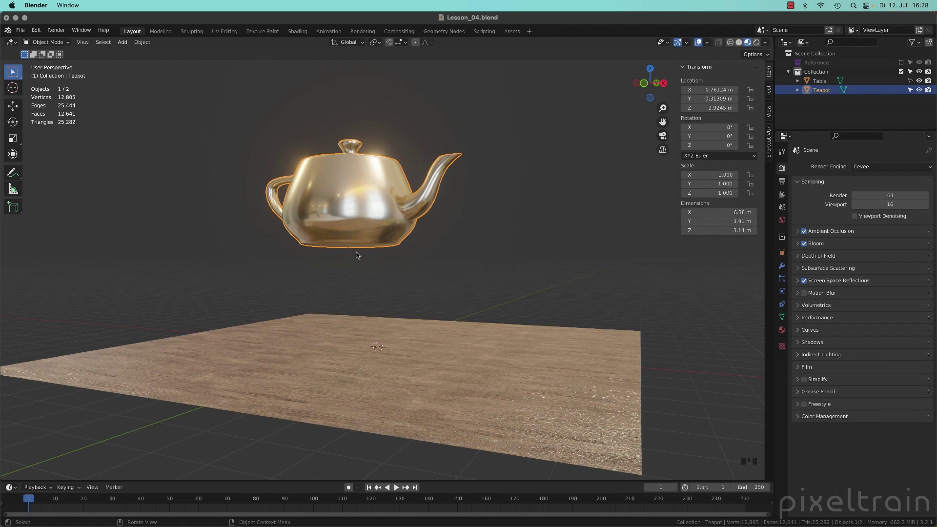
pyautogui.press('s')
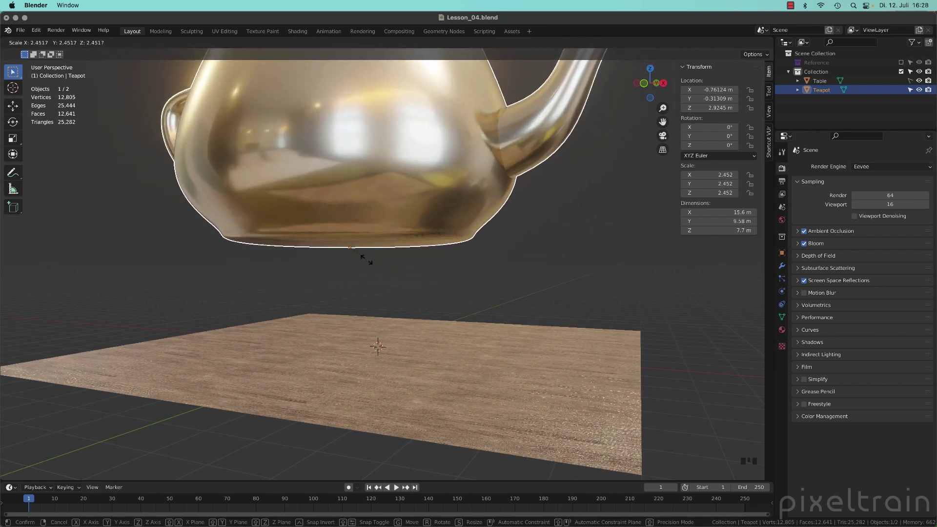
pyautogui.press('Escape')
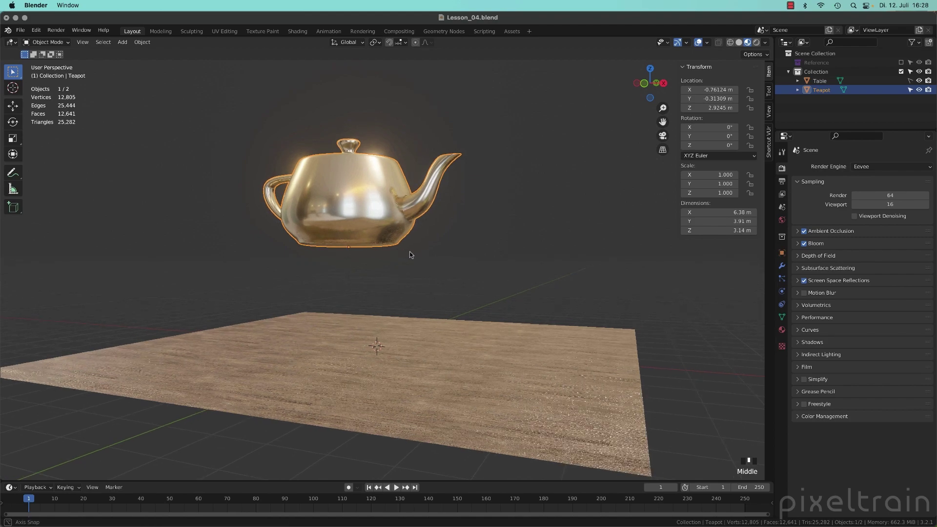
pyautogui.keyDown('shift'); pyautogui.moveTo(408, 256); pyautogui.dragTo(402, 241, button='middle'); pyautogui.keyUp('shift')
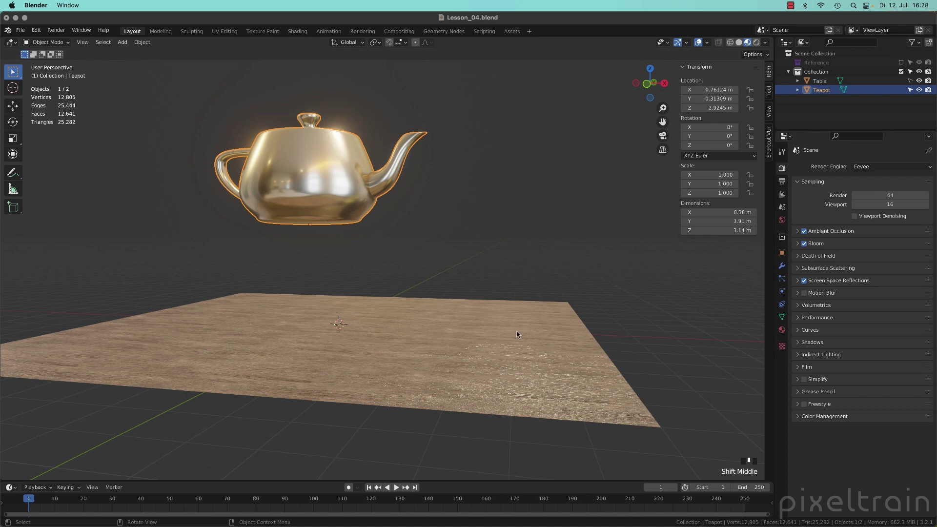
pyautogui.press('s')
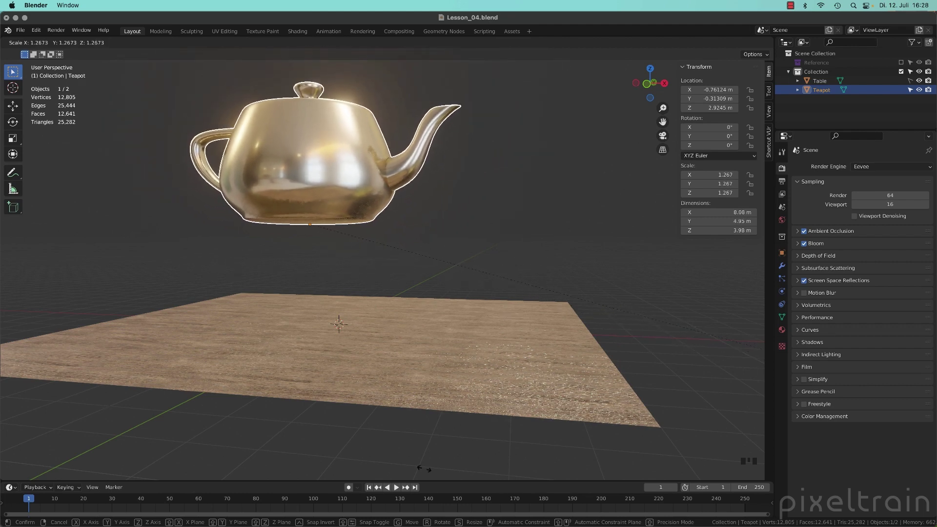
pyautogui.click(463, 302)
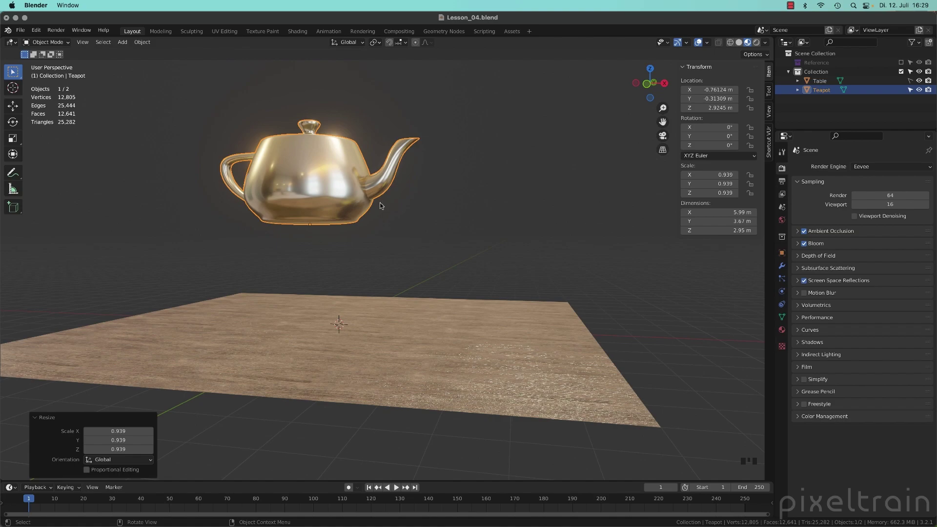
pyautogui.moveTo(385, 210); pyautogui.dragTo(463, 264, button='middle')
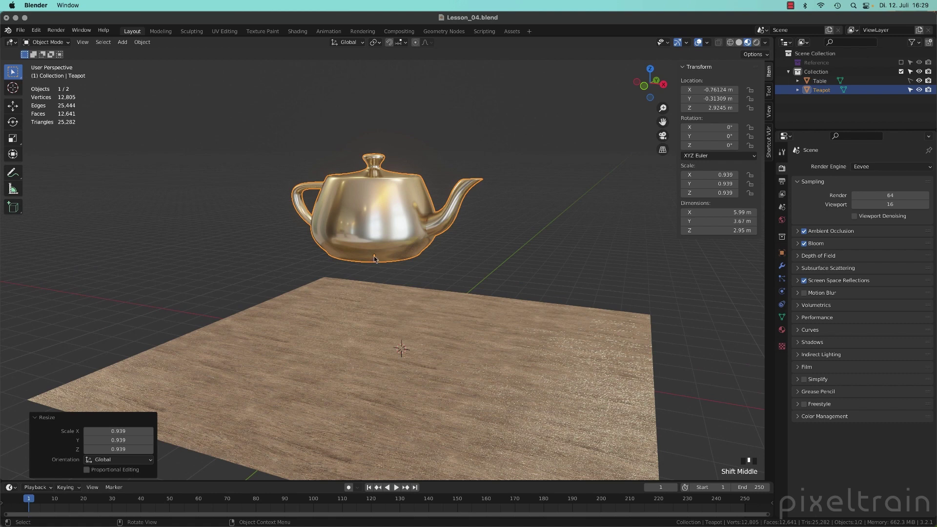
pyautogui.press('r')
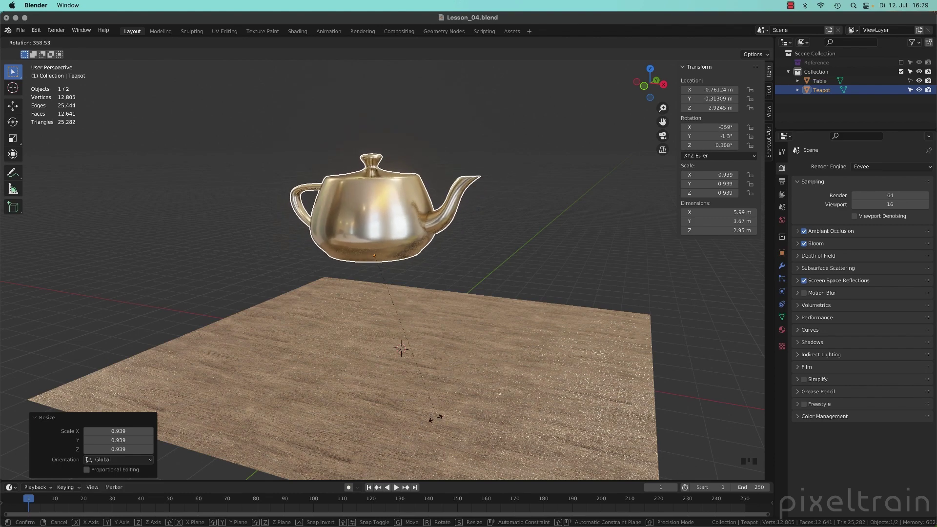
pyautogui.rightClick(487, 417)
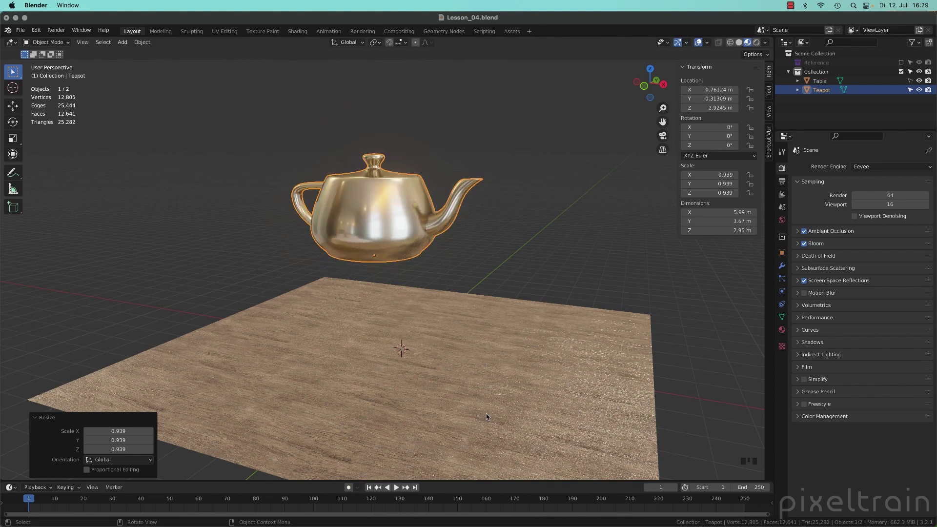
# - Orbit around the table and multi-select the teapot's Location X, Y, Z fields in the N-panel
pyautogui.moveTo(547, 338); pyautogui.dragTo(402, 270, button='middle')
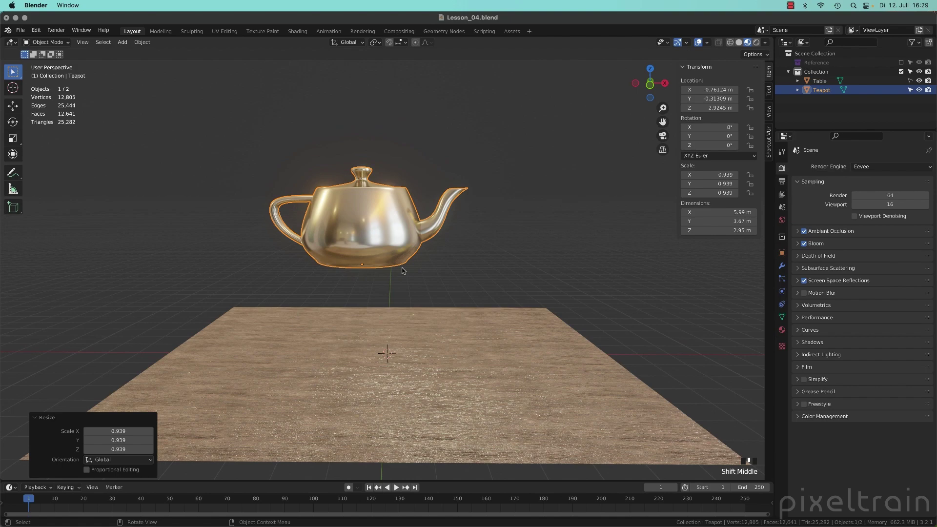
pyautogui.moveTo(322, 259); pyautogui.dragTo(390, 239, button='middle')
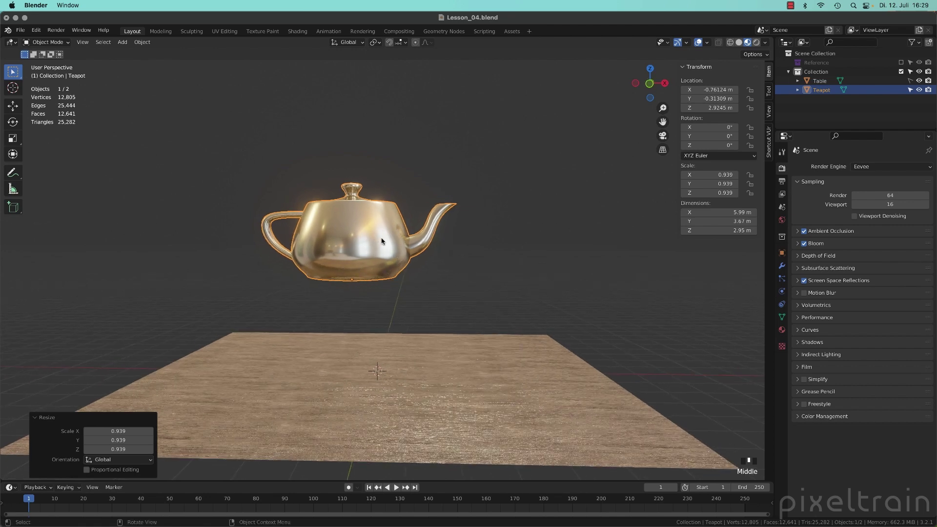
pyautogui.moveTo(724, 89)
pyautogui.mouseDown()
pyautogui.moveTo(724, 107)
pyautogui.moveTo(724, 91)
pyautogui.mouseUp()
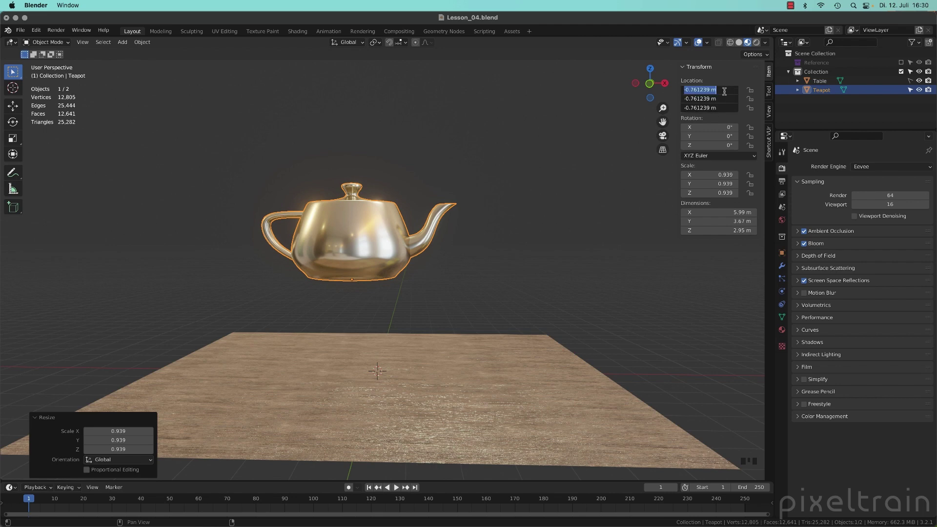
pyautogui.write('0')
pyautogui.press('Return')
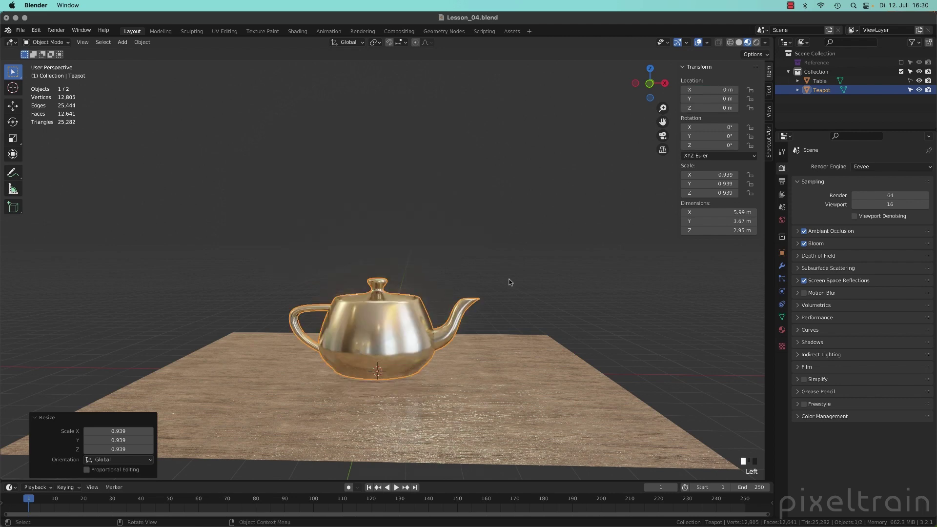
pyautogui.moveTo(704, 174); pyautogui.dragTo(704, 177)
pyautogui.write('1')
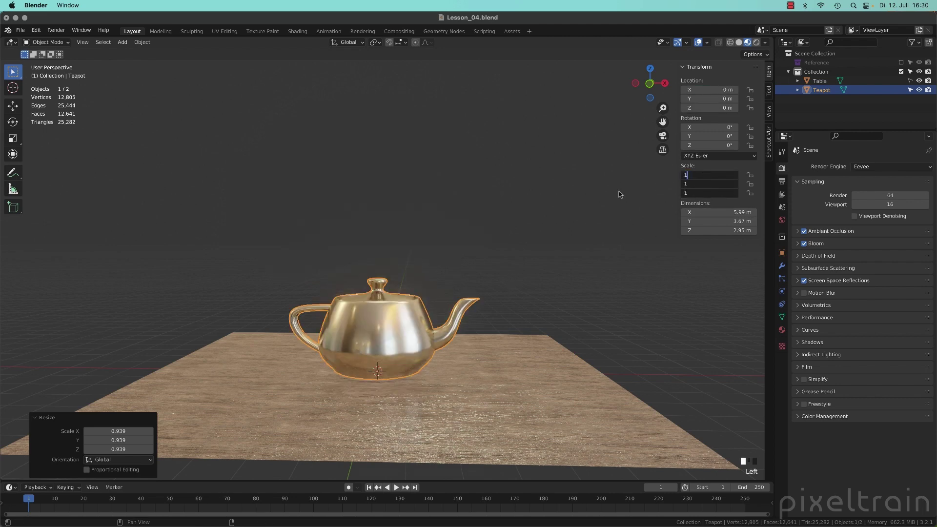
pyautogui.press('Return')
pyautogui.moveTo(482, 312); pyautogui.dragTo(609, 282, button='middle')
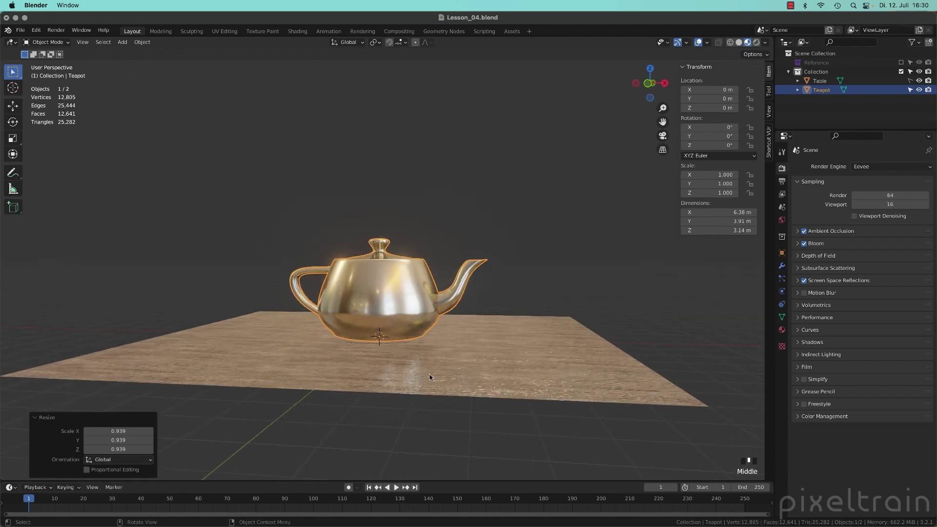
pyautogui.keyDown('shift'); pyautogui.moveTo(430, 377); pyautogui.dragTo(370, 321, button='middle'); pyautogui.keyUp('shift')
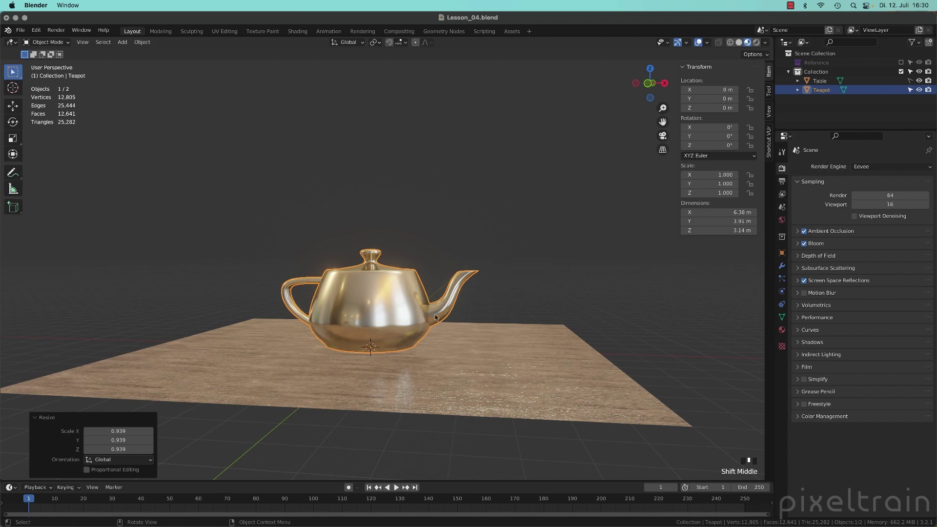
pyautogui.moveTo(436, 317); pyautogui.dragTo(395, 279, button='middle')
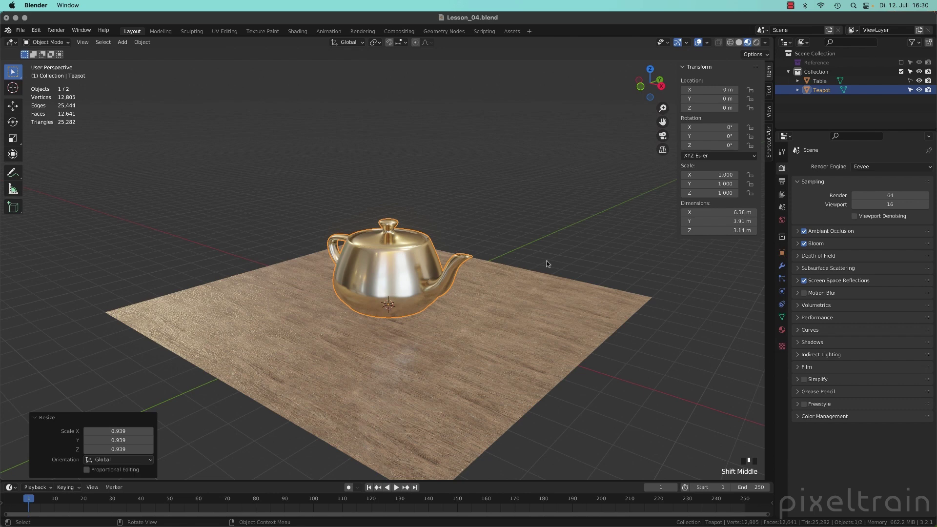
# - Move the teapot 4.4318 m along the X axis
pyautogui.press('g')
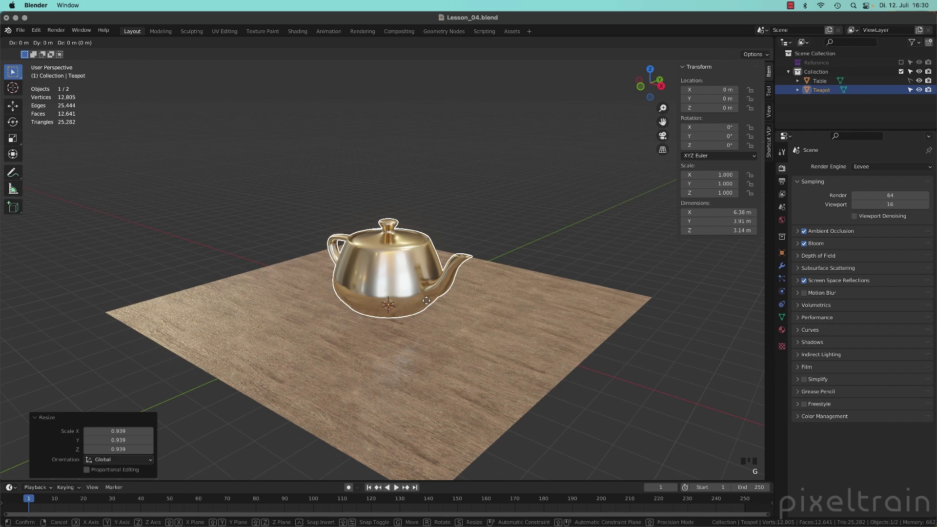
pyautogui.press('x')
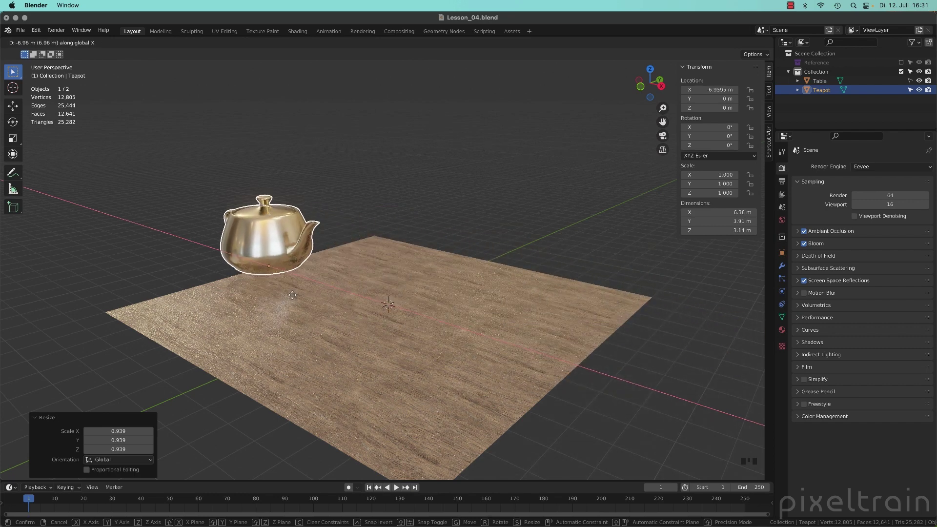
pyautogui.click(525, 366)
# - Move the teapot along the Y axis to -4.185 m
pyautogui.press('g')
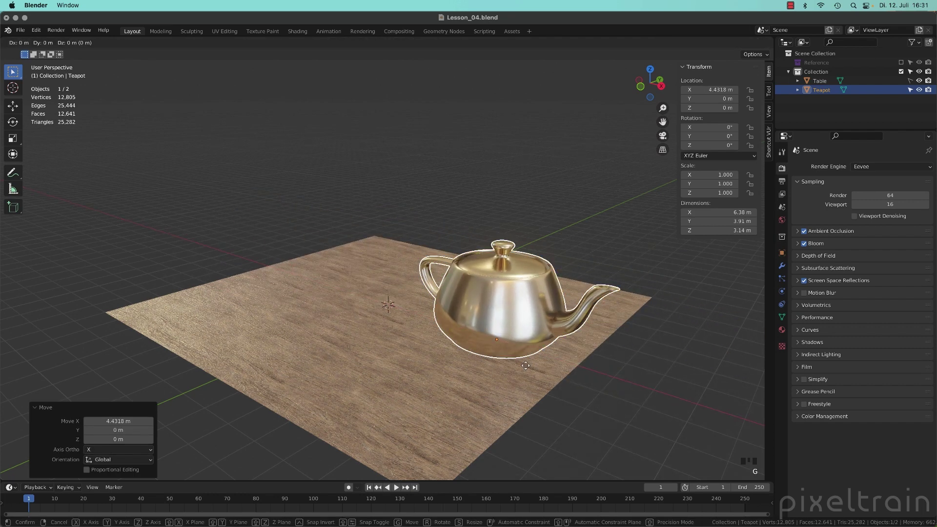
pyautogui.press('y')
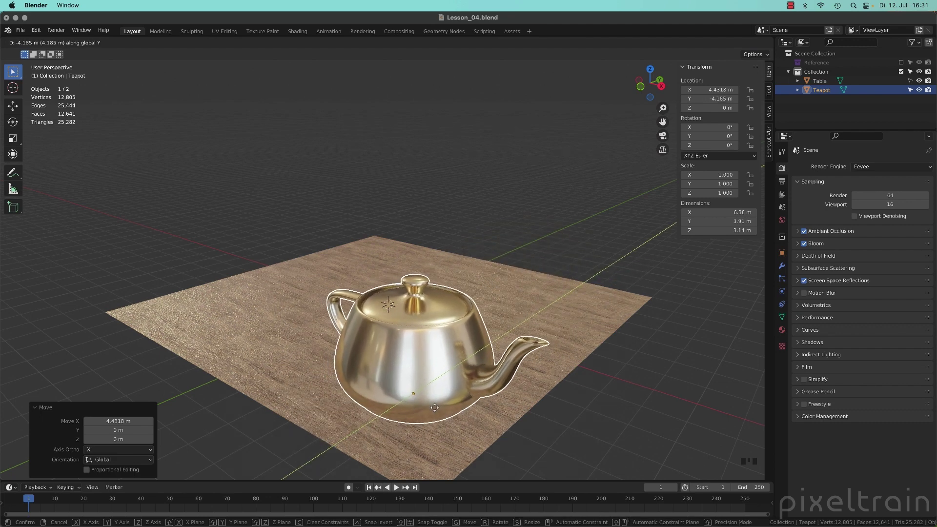
pyautogui.click(436, 409)
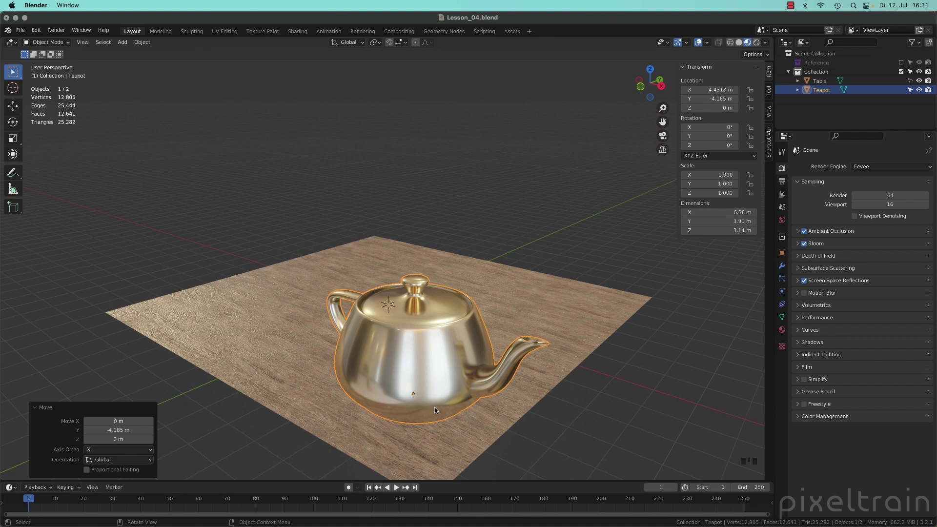
# - View the table from higher and start grabbing the teapot at X 4.4318, Y -4.185 m
pyautogui.moveTo(464, 363); pyautogui.dragTo(492, 327, button='middle')
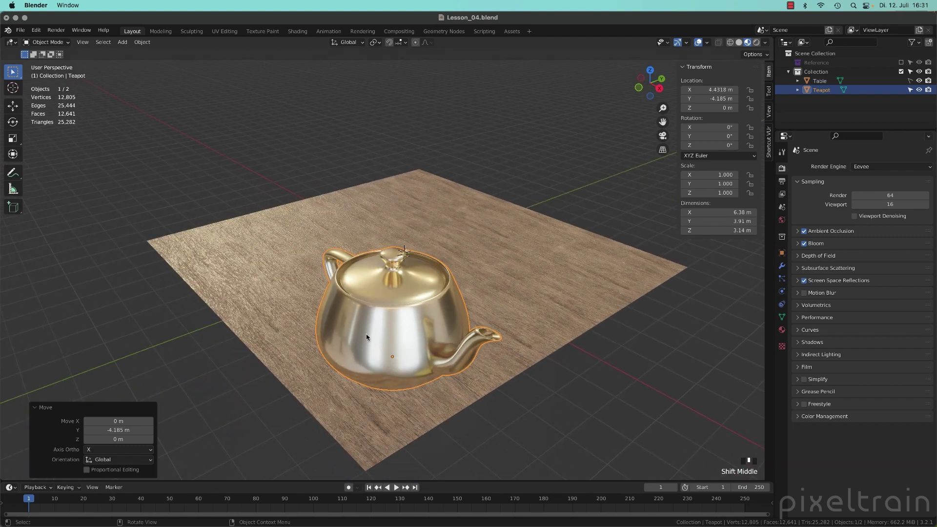
pyautogui.press('g')
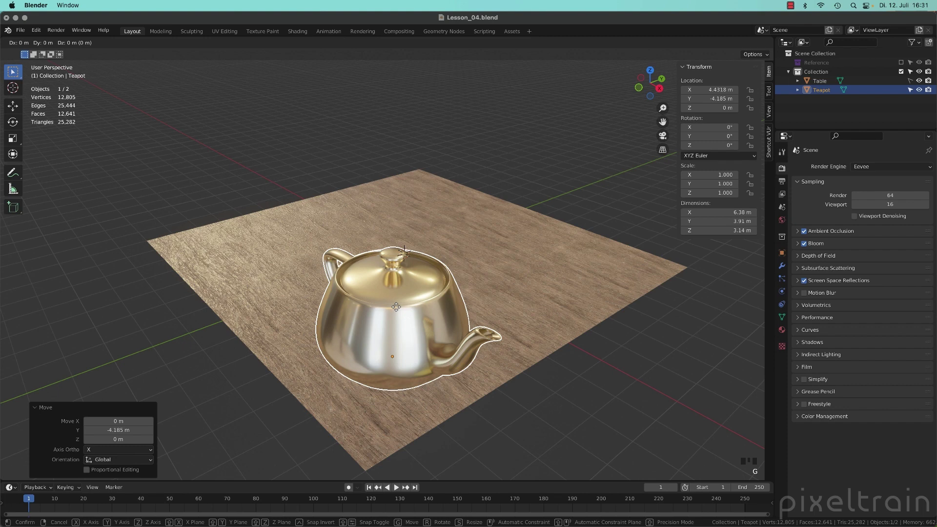
# - Keep the teapot on the tabletop, then lock its move to the global X axis
pyautogui.hotkey('shift', 'z')
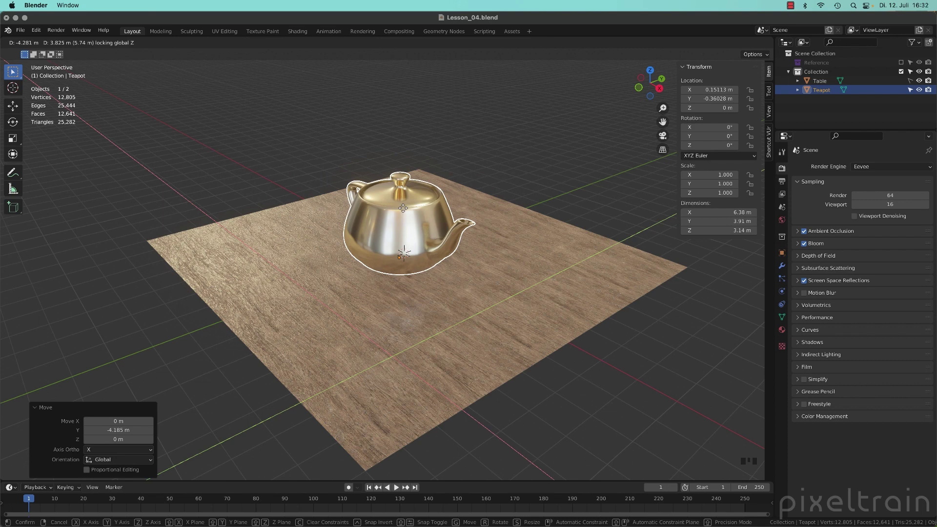
pyautogui.hotkey('shift', 'z')
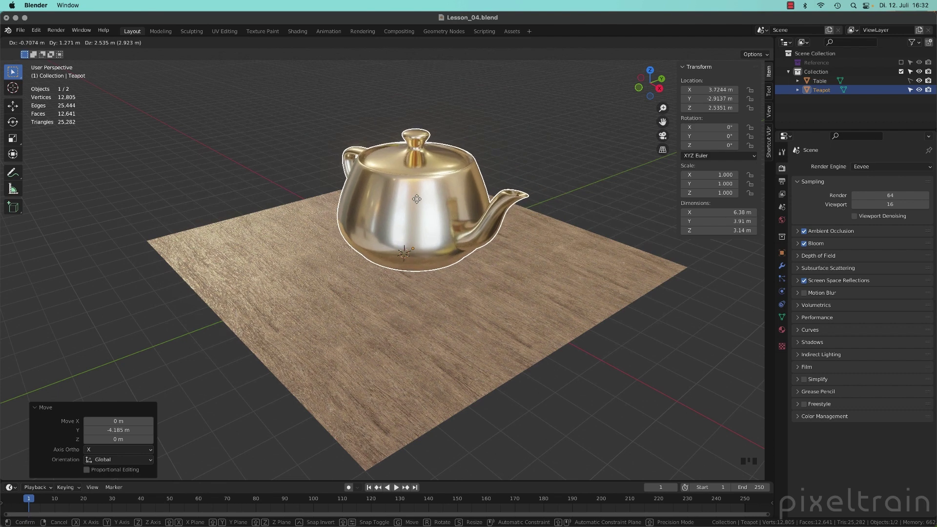
pyautogui.press('x')
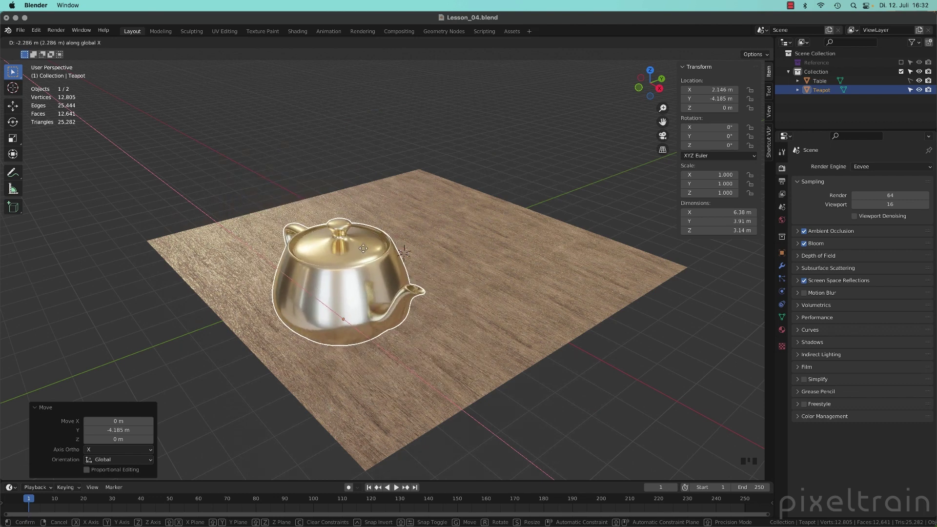
# - Place the teapot at X 2.146 m and orbit to a higher view of the table
pyautogui.click(364, 252)
pyautogui.moveTo(363, 252); pyautogui.dragTo(397, 233, button='middle')
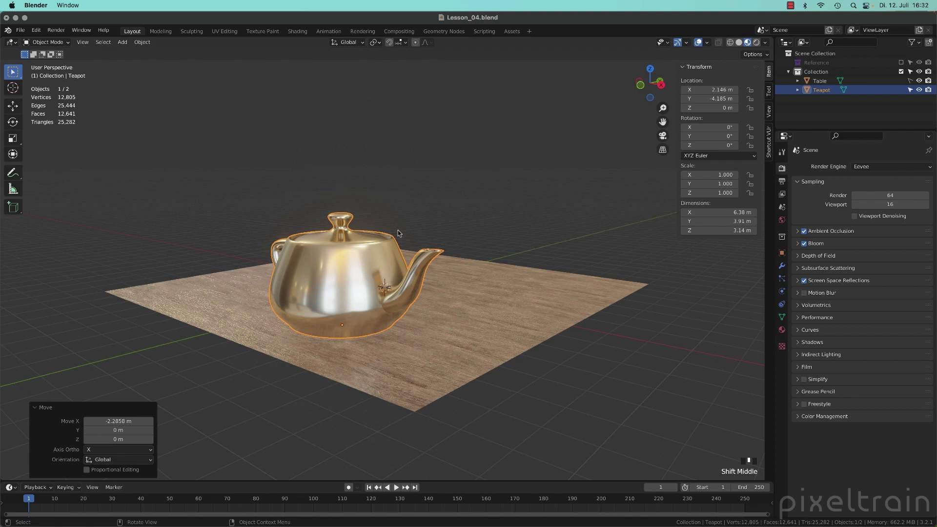
pyautogui.moveTo(479, 193); pyautogui.dragTo(371, 217, button='middle')
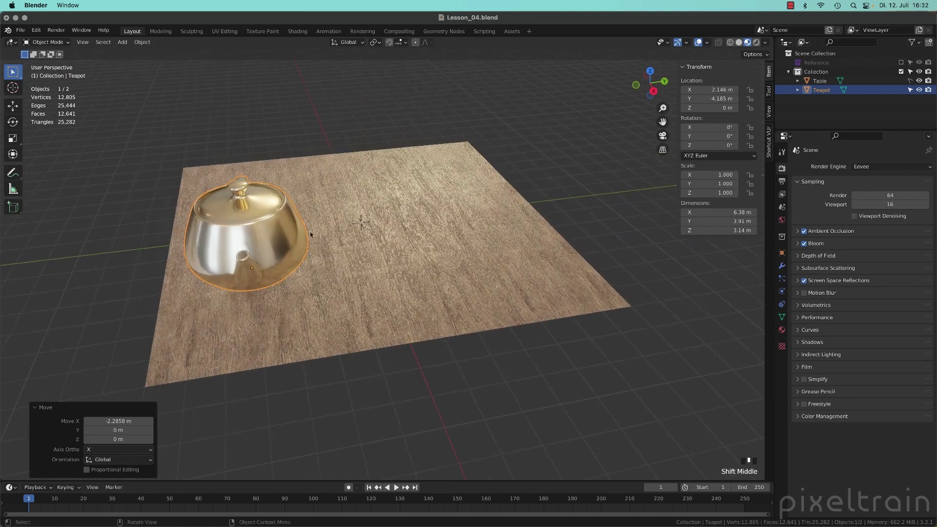
# - Move the teapot along X toward -1.7364 m near the table's far-left edge
pyautogui.press('g')
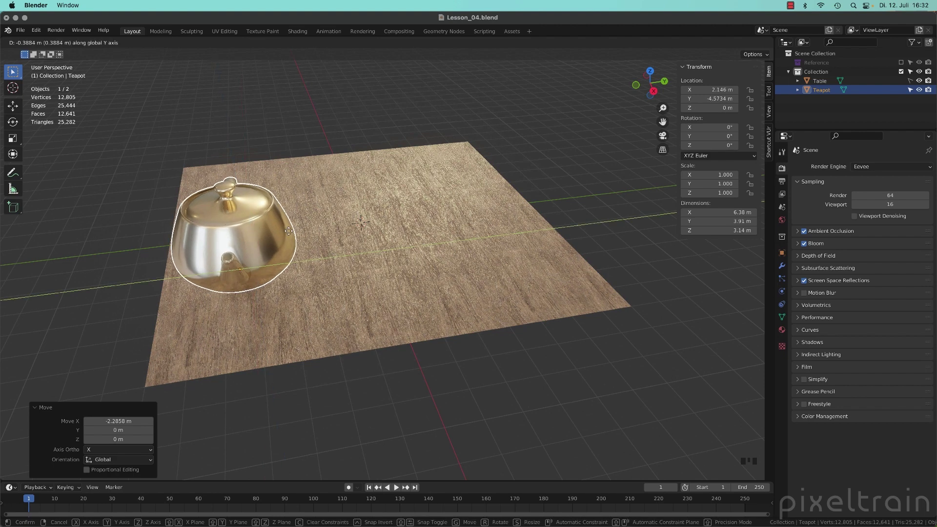
pyautogui.press('y')
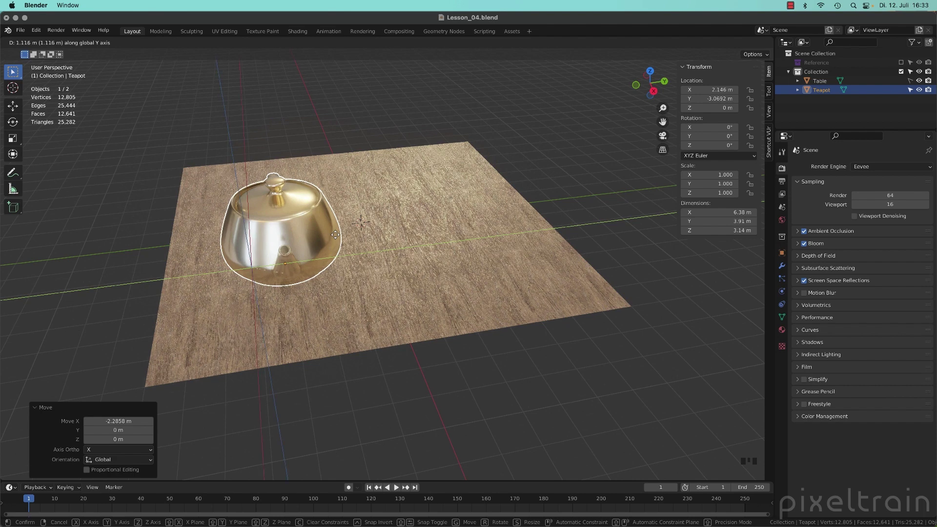
pyautogui.press('x')
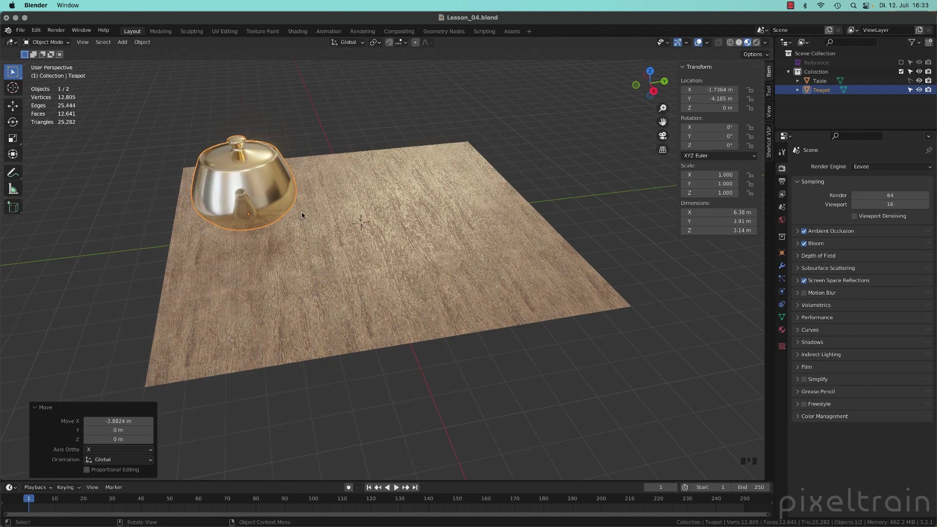
# - Place the teapot at X -1.7364 m and lower the view to a near-level angle
pyautogui.click(317, 215)
pyautogui.moveTo(317, 214); pyautogui.dragTo(373, 237, button='middle')
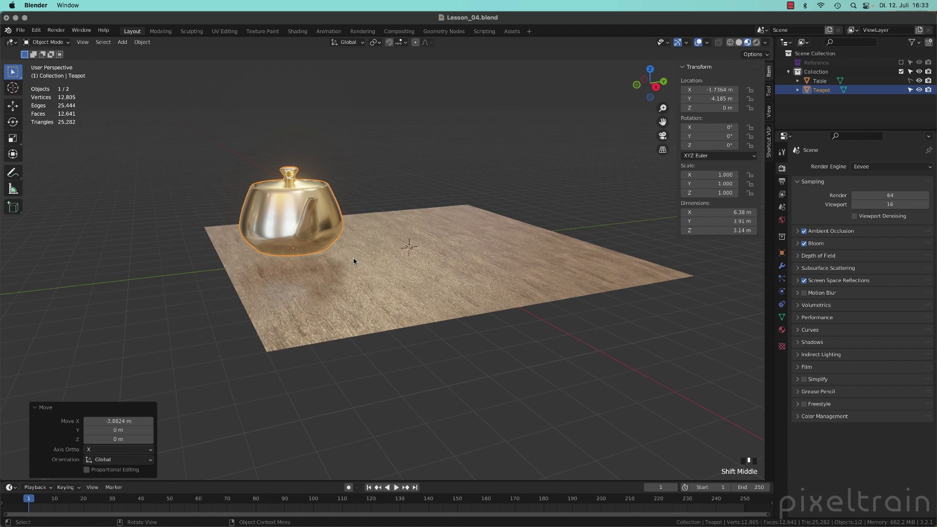
pyautogui.moveTo(355, 258); pyautogui.dragTo(456, 268, button='middle')
# - In front view, lift the teapot to Z 4.1864 m near X 0.05777 m
pyautogui.press('KP_1')
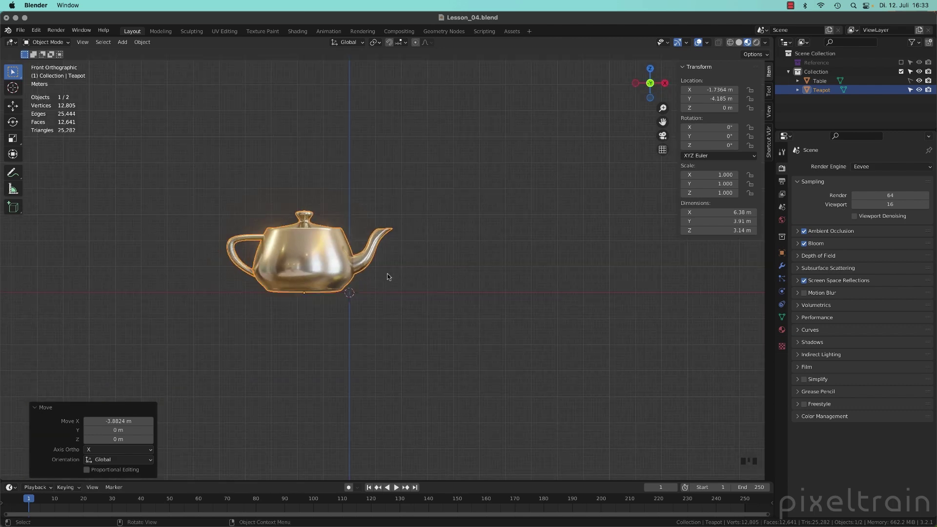
pyautogui.keyDown('shift'); pyautogui.moveTo(388, 274); pyautogui.dragTo(397, 311, button='middle'); pyautogui.keyUp('shift')
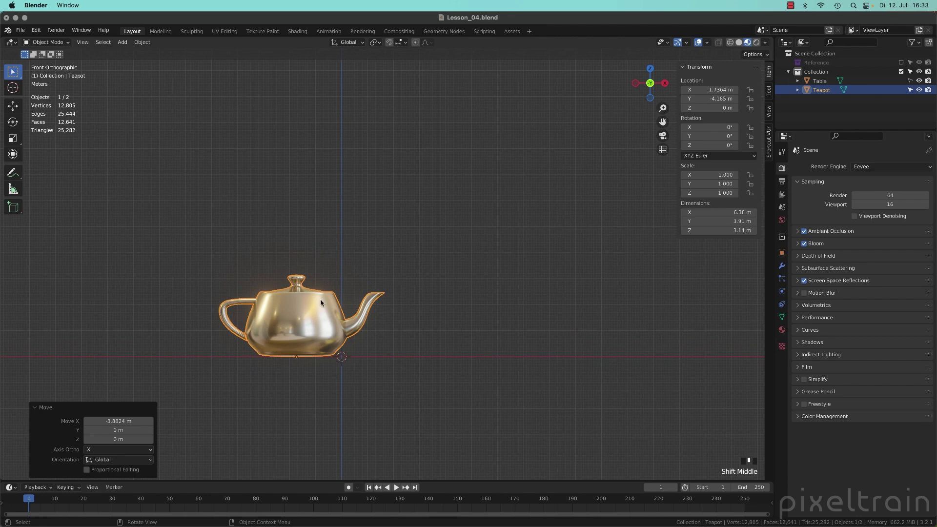
pyautogui.press('g')
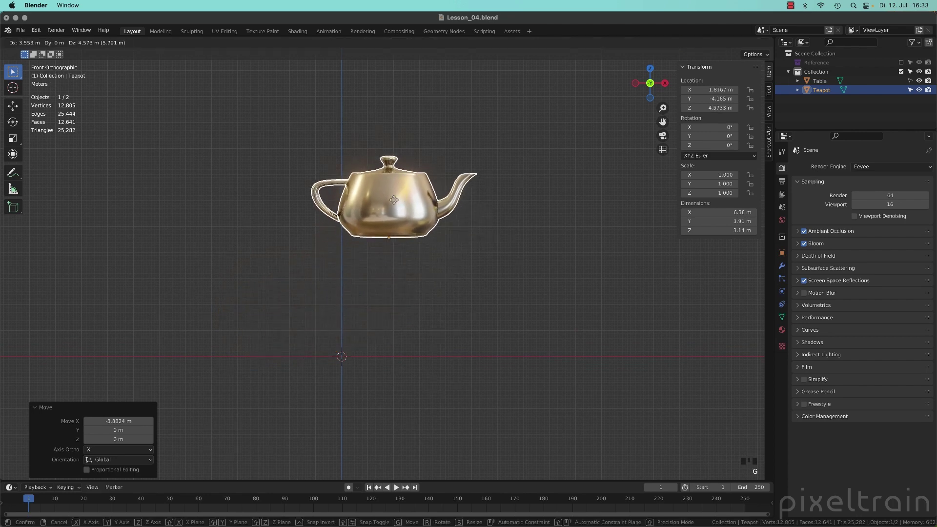
pyautogui.click(355, 222)
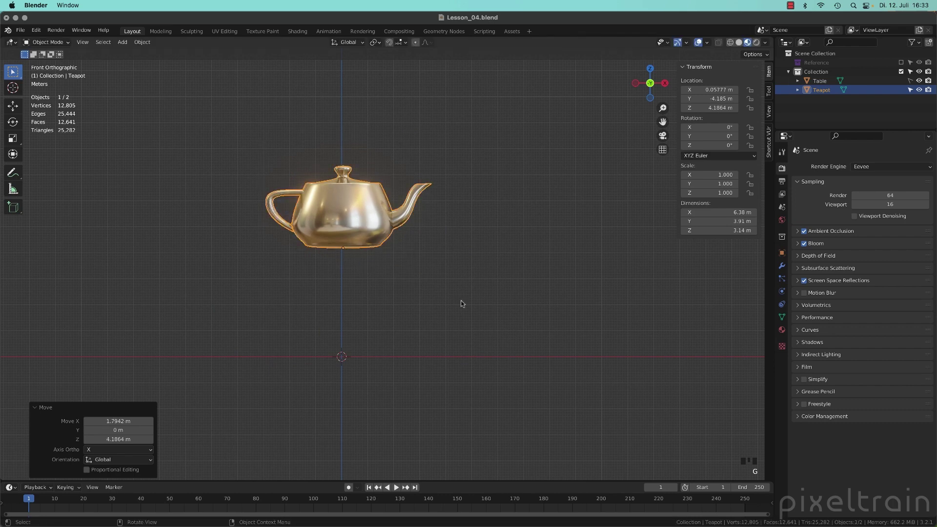
# - Tilt the teapot 37.1° about Y and draw an arrow annotation beside it
pyautogui.press('r')
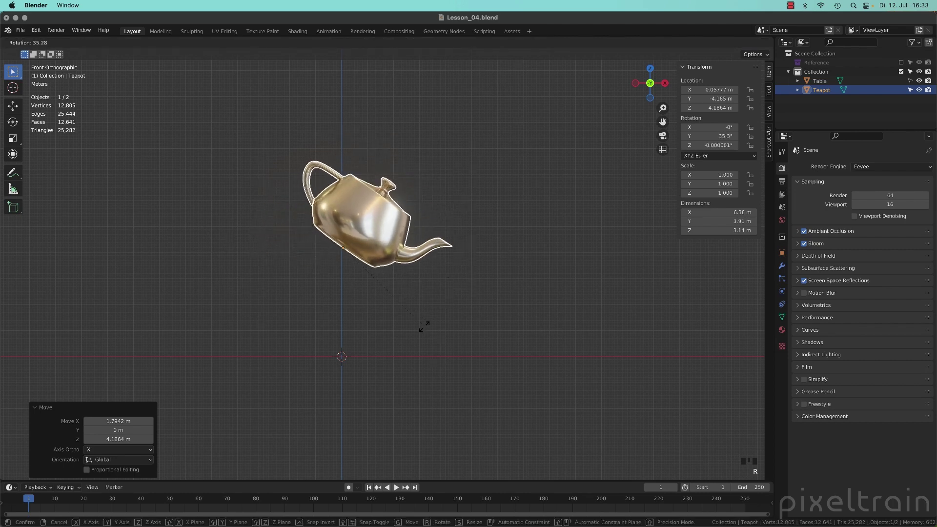
pyautogui.click(521, 322)
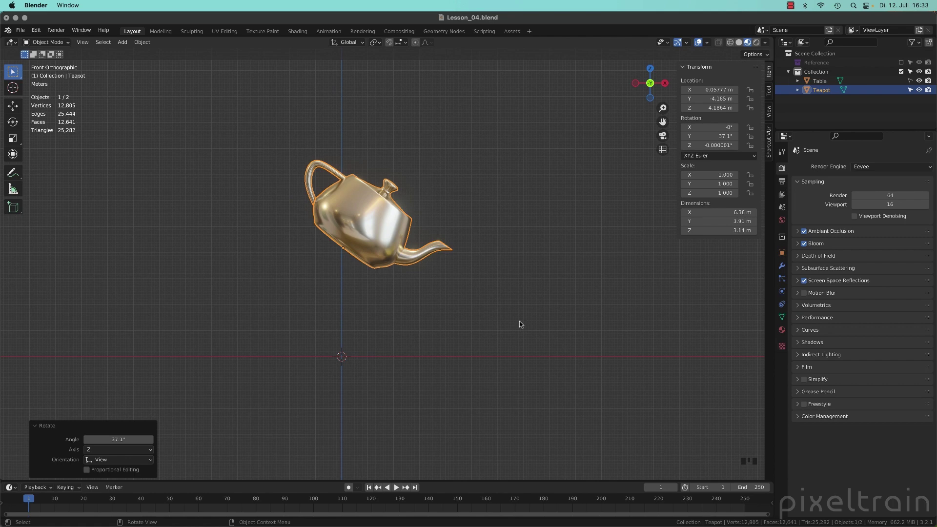
pyautogui.keyDown('shift'); pyautogui.moveTo(502, 312); pyautogui.dragTo(441, 318, button='middle'); pyautogui.keyUp('shift')
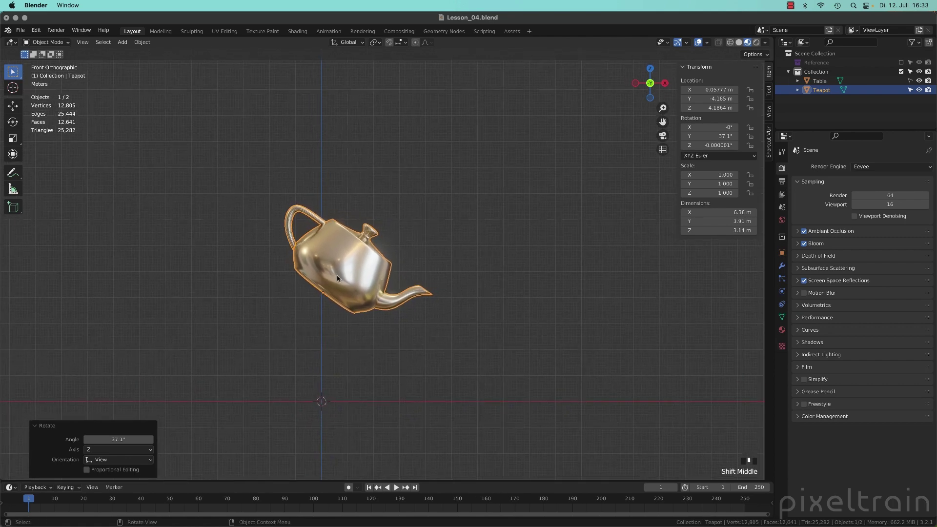
pyautogui.moveTo(385, 213)
pyautogui.mouseDown()
pyautogui.moveTo(462, 141)
pyautogui.moveTo(456, 176)
pyautogui.mouseUp()
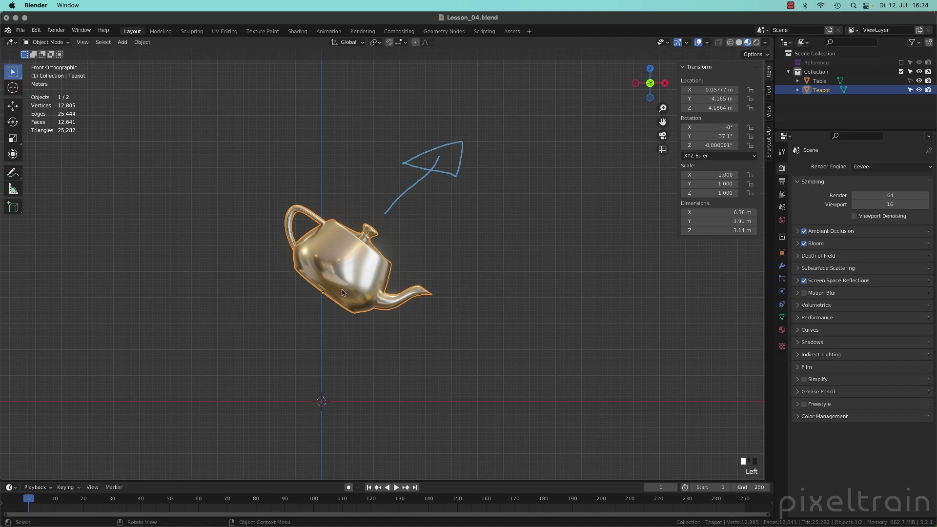
# - Slide the tilted teapot along its own local Z axis, reaching about X -1.3074 m, Z 2.381 m
pyautogui.press('g')
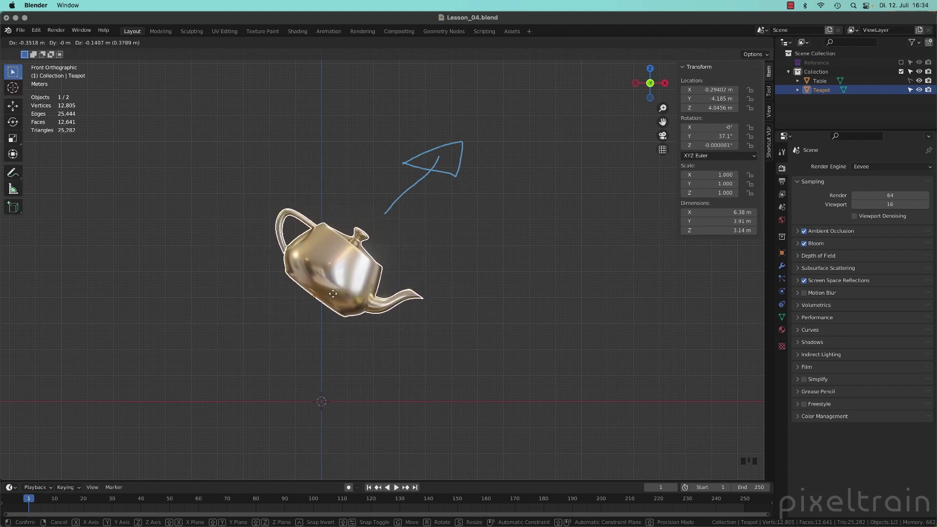
pyautogui.press('z')
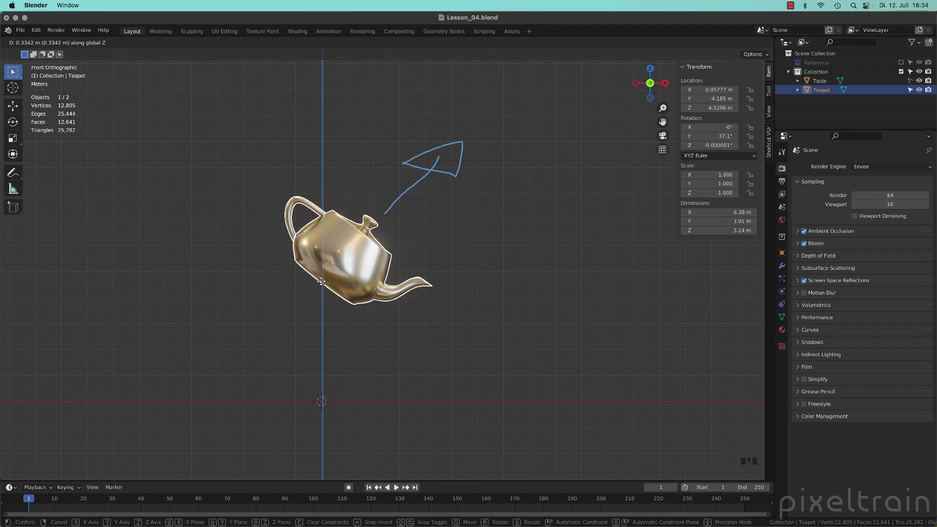
pyautogui.press('z')
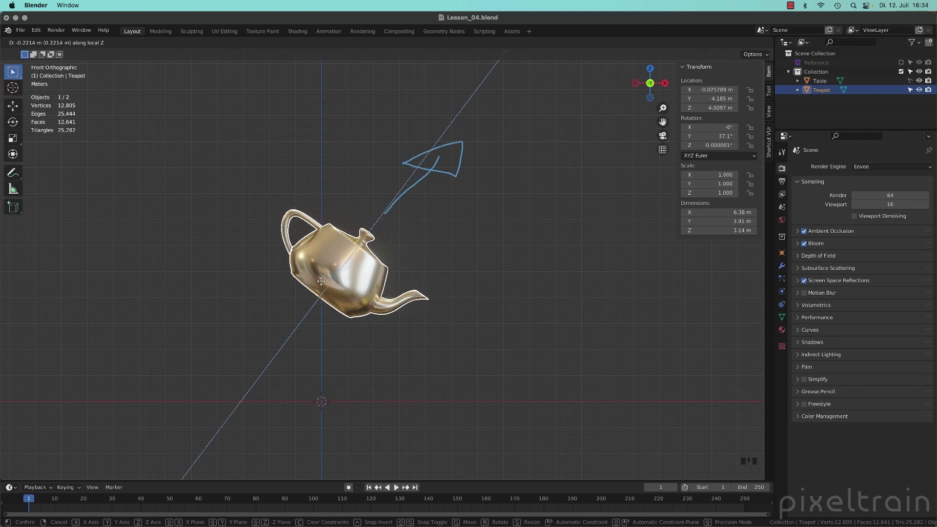
pyautogui.press('z')
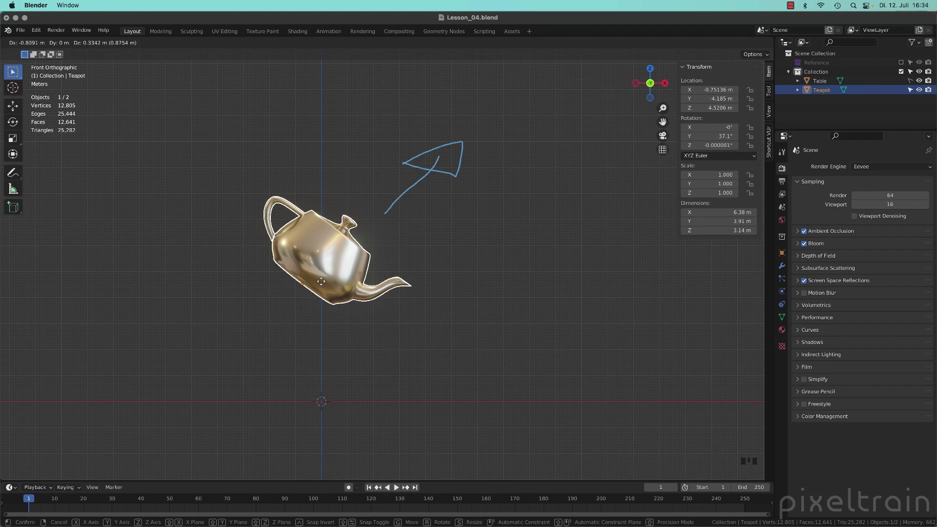
pyautogui.press('z')
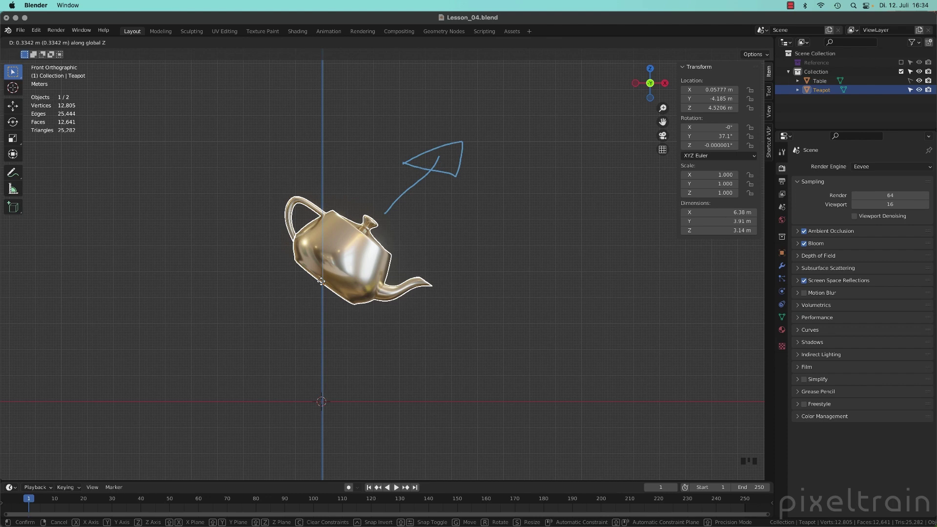
pyautogui.press('z')
pyautogui.press('z')
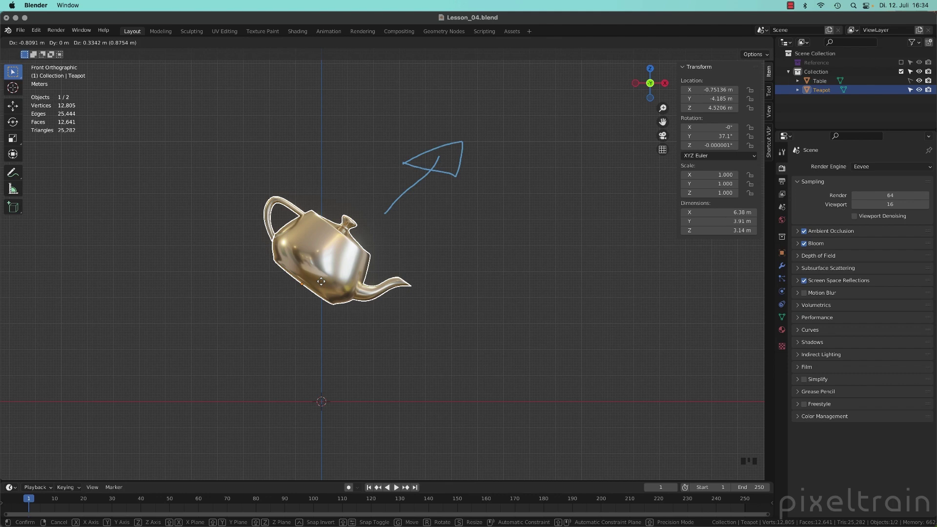
pyautogui.press('z')
pyautogui.press('z')
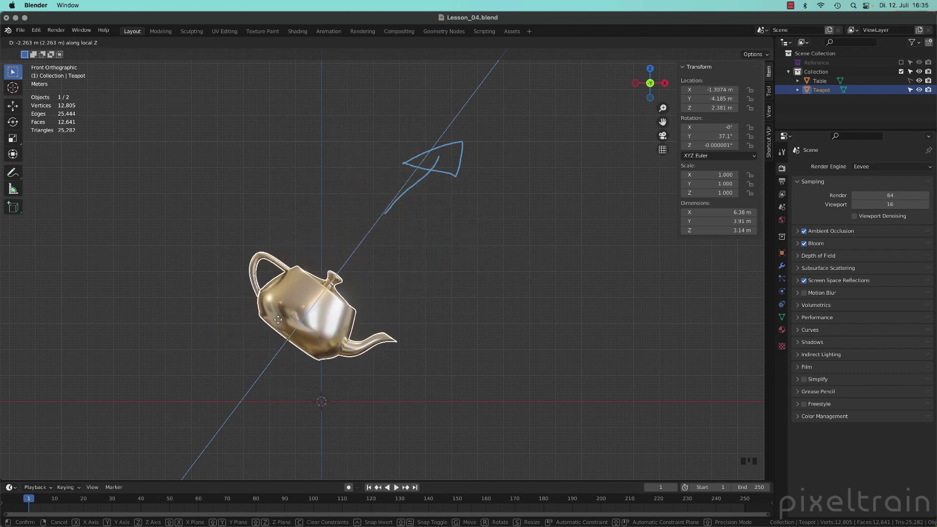
# - Confirm the local-Z move at X -1.379 m, Z 2.2863 m and orbit into perspective
pyautogui.click(288, 323)
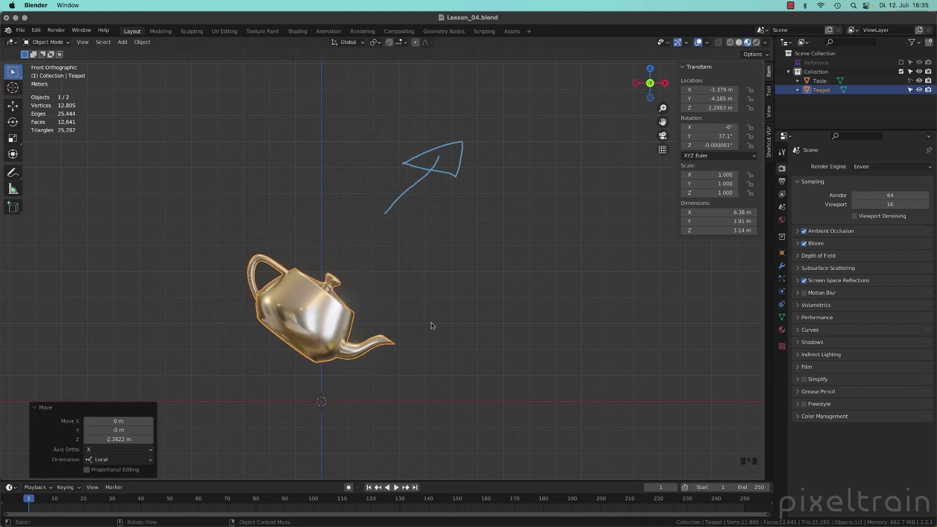
pyautogui.moveTo(400, 316)
pyautogui.mouseDown(button='middle')
pyautogui.moveTo(367, 309)
pyautogui.moveTo(416, 287)
pyautogui.moveTo(395, 298)
pyautogui.mouseUp(button='middle')
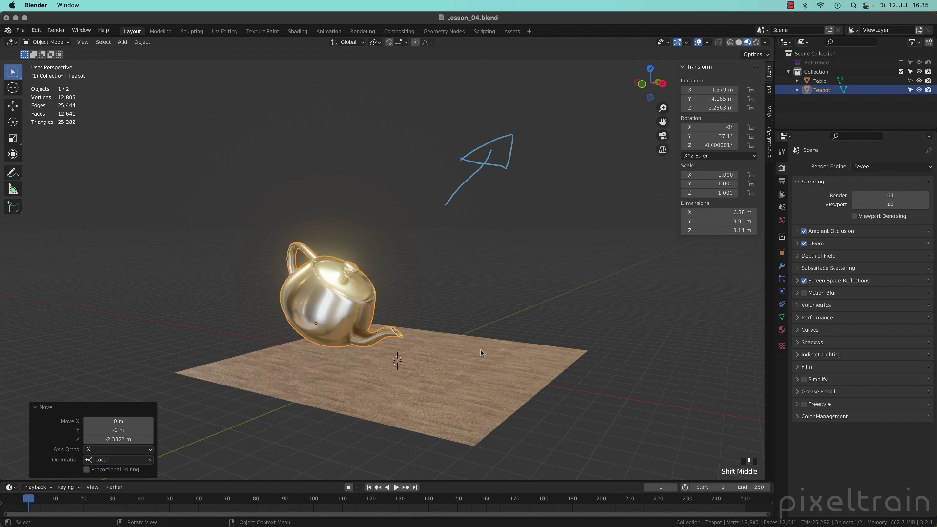
pyautogui.press('s')
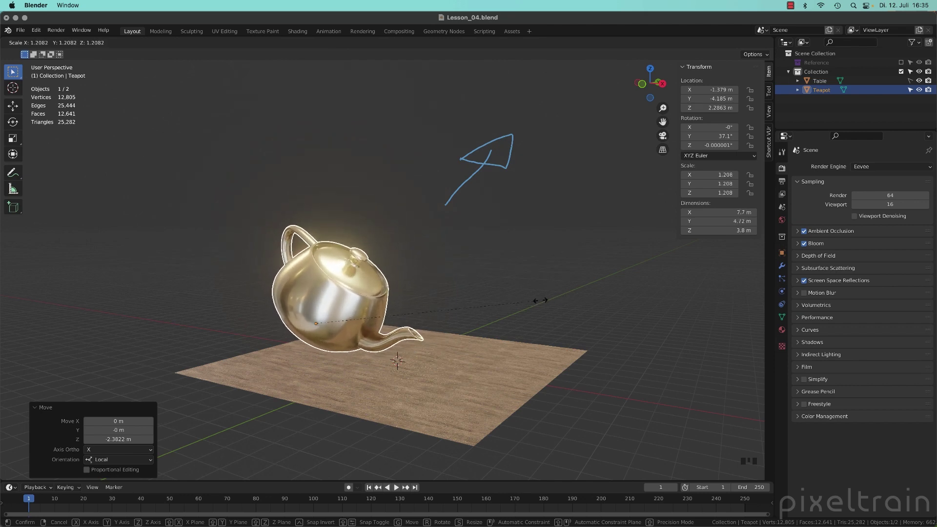
# - Stretch the teapot along its local Z axis to scale 1.530 and recentre the view
pyautogui.press('z')
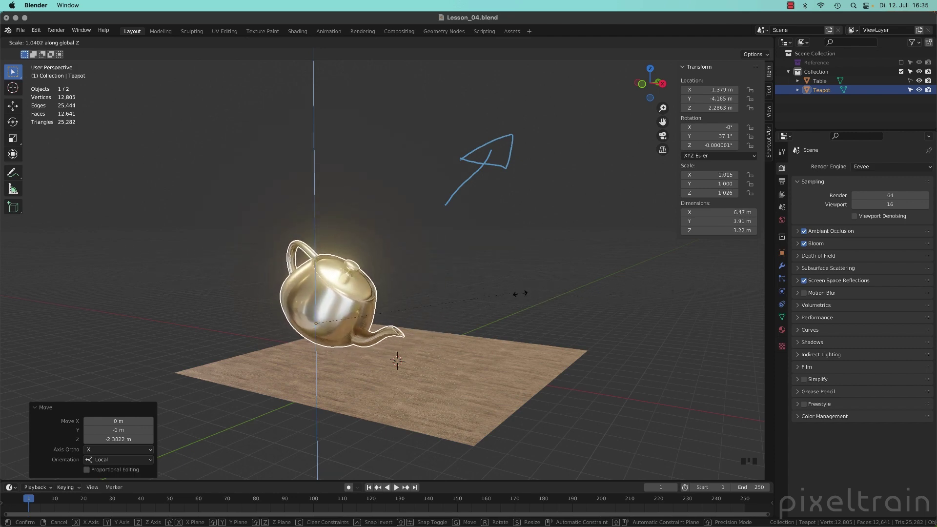
pyautogui.press('z')
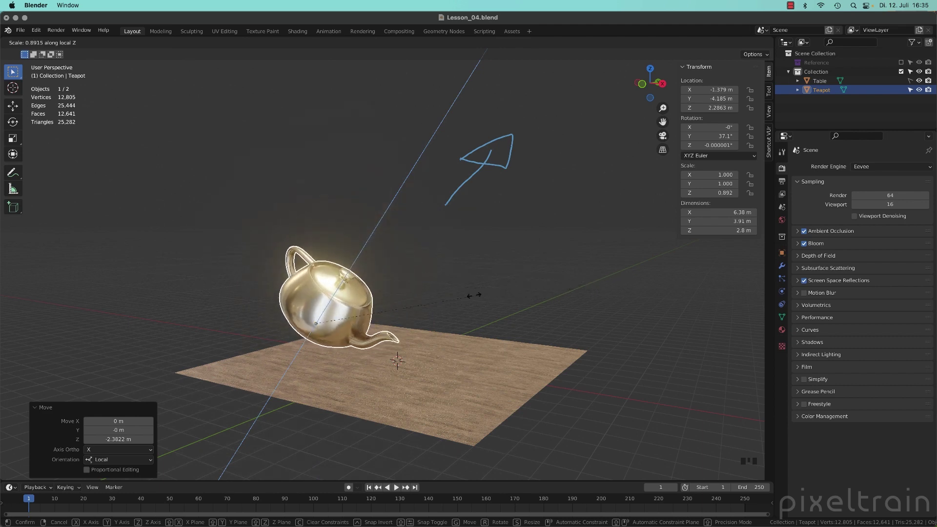
pyautogui.click(601, 288)
pyautogui.keyDown('shift'); pyautogui.moveTo(434, 293); pyautogui.dragTo(461, 297, button='middle'); pyautogui.keyUp('shift')
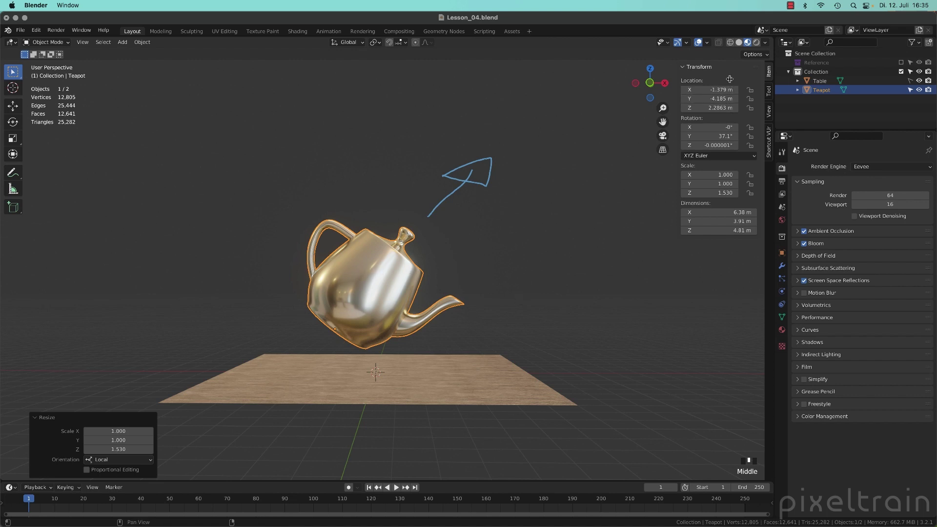
# - Reset the teapot to location 0 m, rotation 0° and scale 1.000 in the Item panel
pyautogui.moveTo(724, 90); pyautogui.dragTo(705, 145)
pyautogui.write('0')
pyautogui.press('Return')
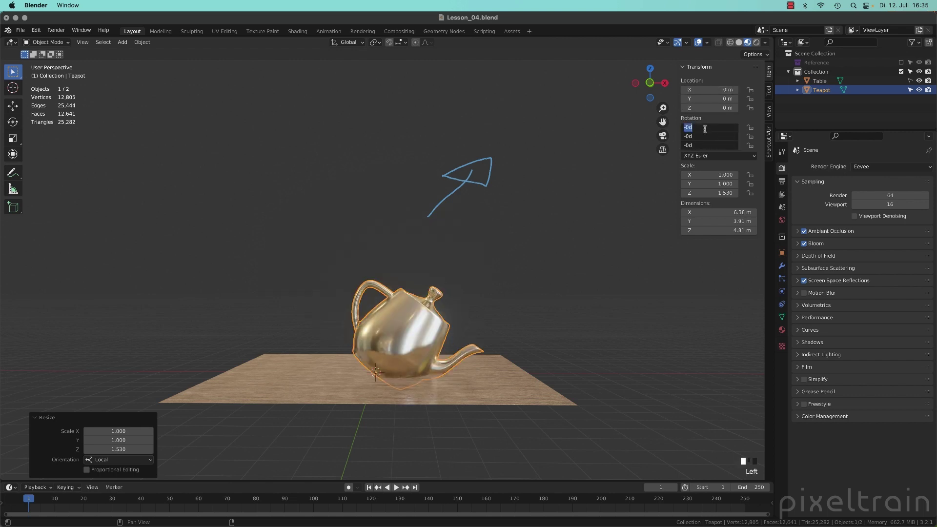
pyautogui.click(705, 129)
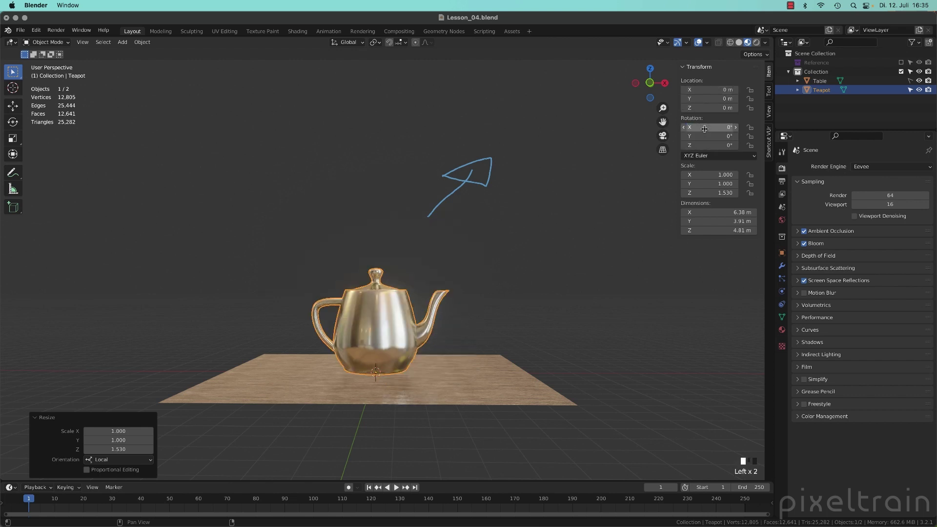
pyautogui.moveTo(724, 175); pyautogui.dragTo(725, 192)
pyautogui.click(724, 174)
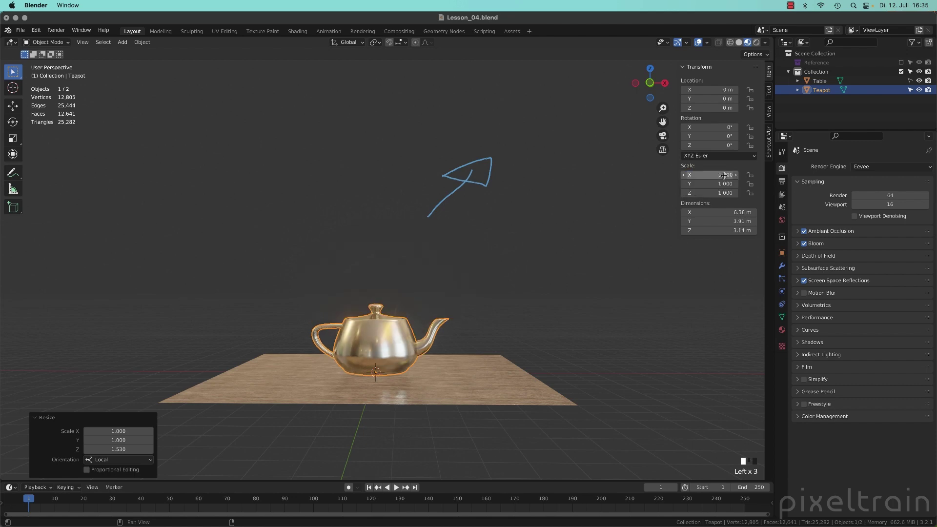
pyautogui.click(531, 251)
pyautogui.moveTo(531, 251); pyautogui.dragTo(485, 139, button='middle')
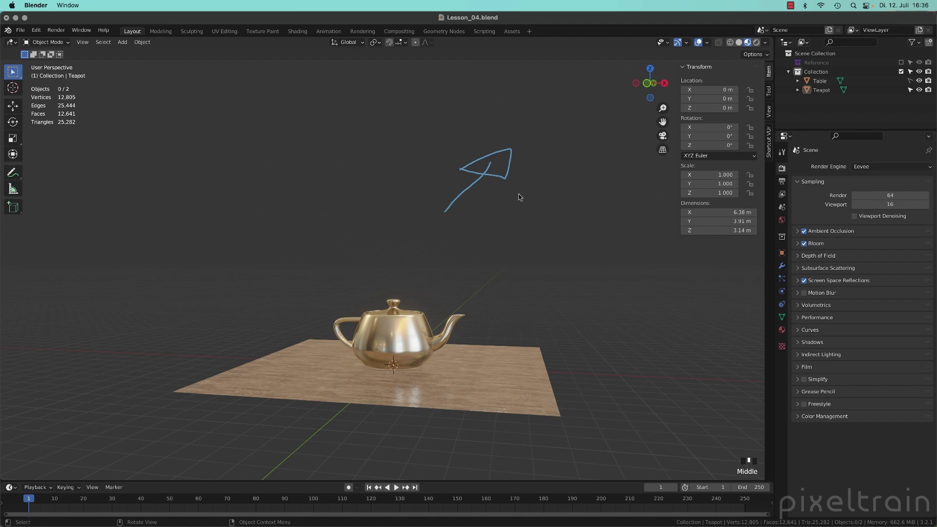
# - Draw an oval annotation stroke beside the arrow and partly erase it
pyautogui.moveTo(521, 213)
pyautogui.mouseDown()
pyautogui.moveTo(549, 234)
pyautogui.moveTo(569, 193)
pyautogui.moveTo(559, 205)
pyautogui.moveTo(579, 203)
pyautogui.moveTo(566, 214)
pyautogui.mouseUp()
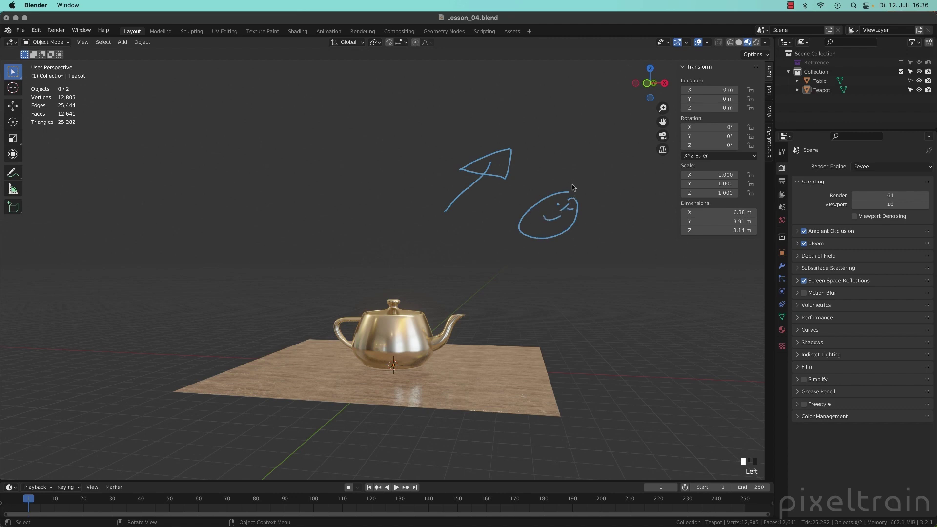
pyautogui.press('d')
pyautogui.moveTo(533, 249)
pyautogui.mouseDown(button='right')
pyautogui.moveTo(591, 226)
pyautogui.moveTo(544, 224)
pyautogui.moveTo(601, 200)
pyautogui.moveTo(539, 191)
pyautogui.moveTo(591, 181)
pyautogui.mouseUp(button='right')
# - Unlink the annotation data in the sidebar's View Annotations settings, then return to Item
pyautogui.click(769, 111)
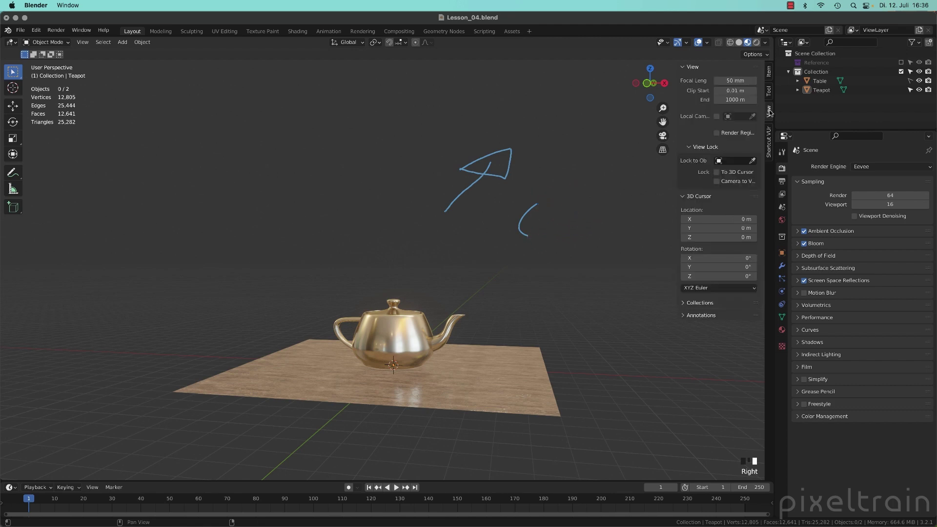
pyautogui.click(682, 316)
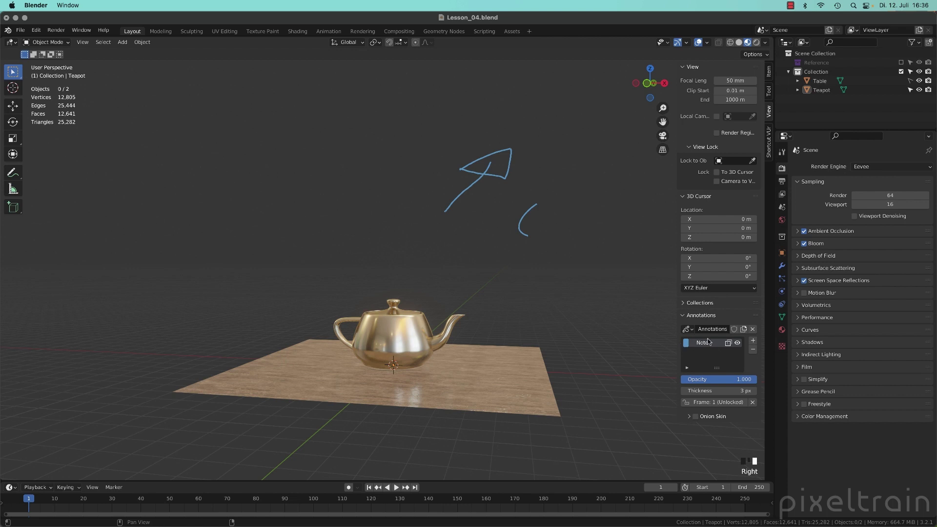
pyautogui.click(753, 329)
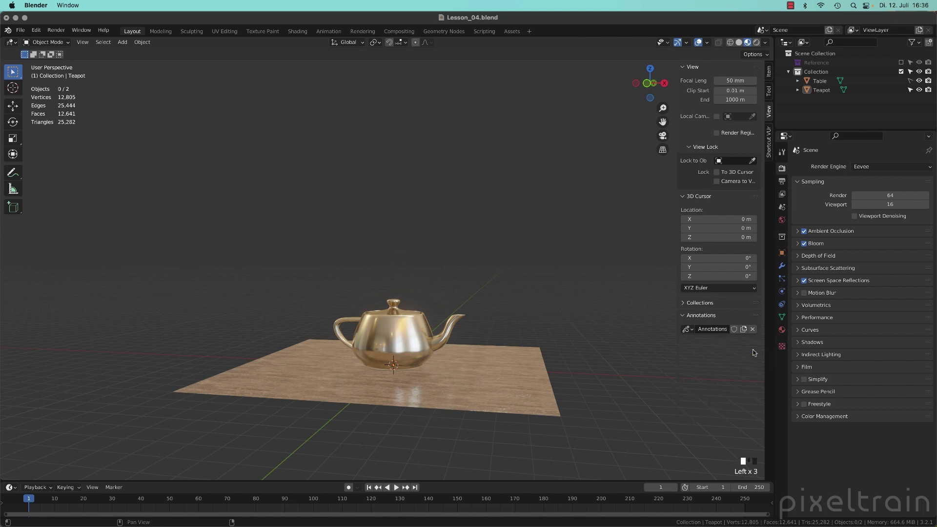
pyautogui.click(770, 72)
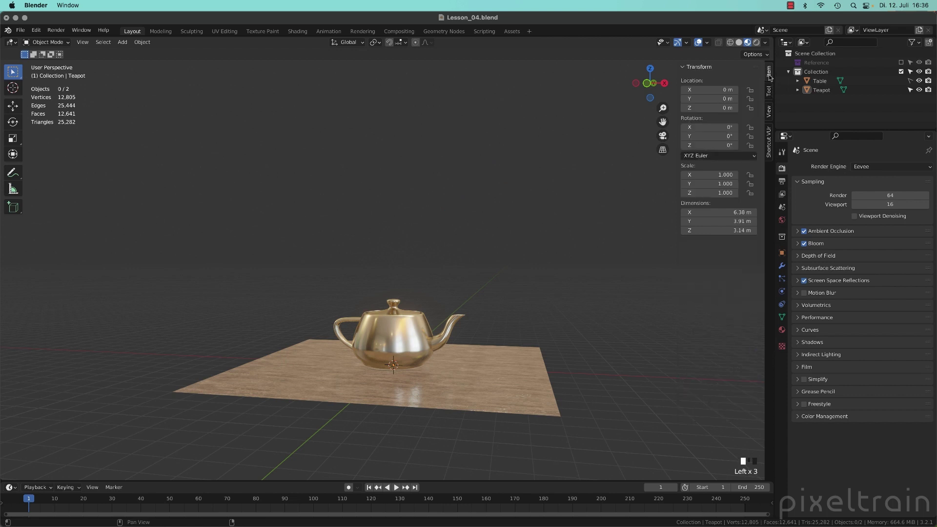
pyautogui.moveTo(464, 242); pyautogui.dragTo(426, 296, button='middle')
# - Select the teapot and raise it straight up global Z to about 2.49 m
pyautogui.click(426, 296)
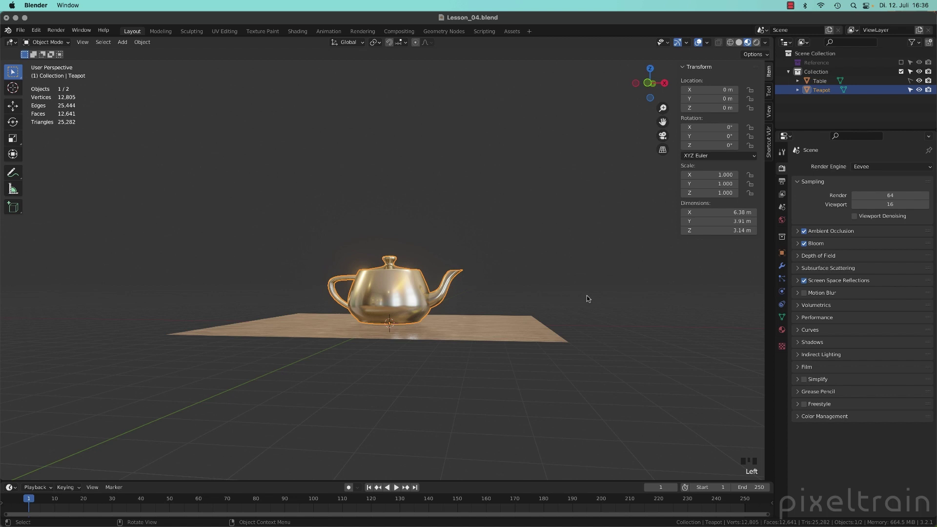
pyautogui.moveTo(406, 259); pyautogui.dragTo(359, 297, button='middle')
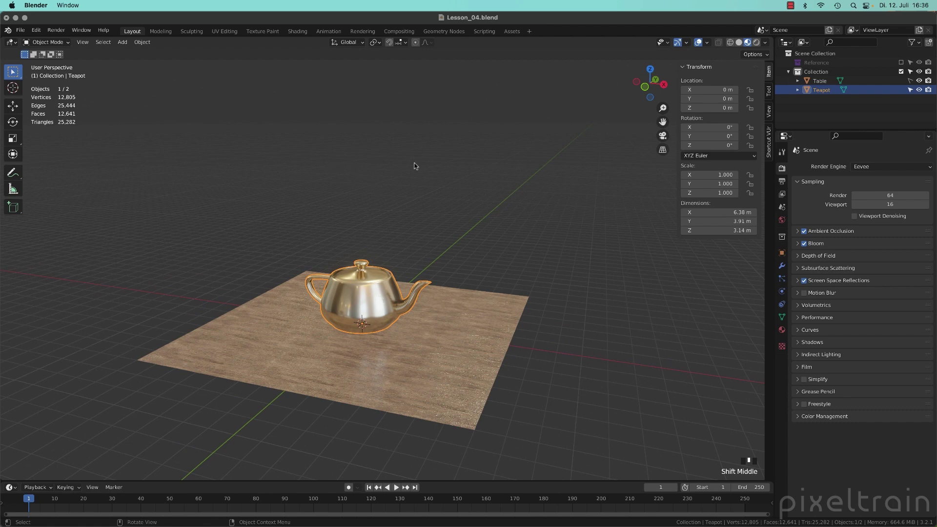
pyautogui.click(360, 302)
pyautogui.press('g')
pyautogui.press('z')
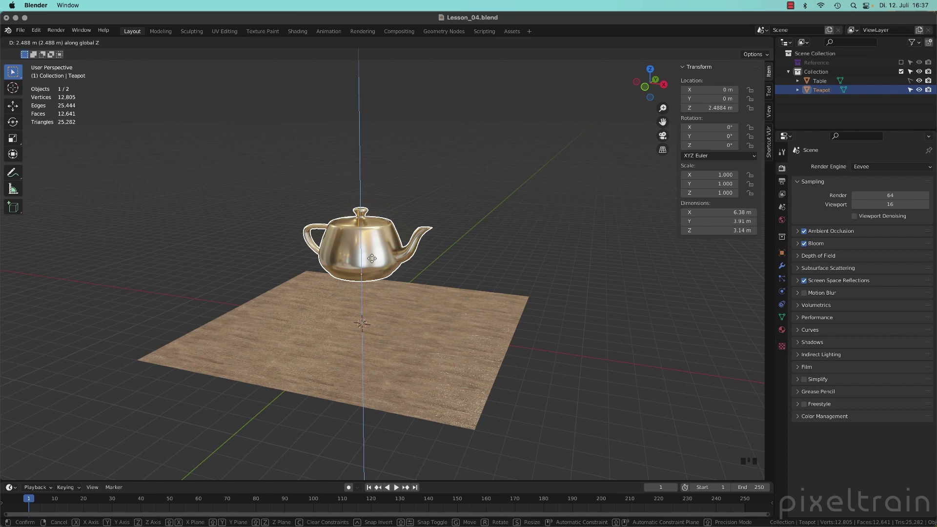
# - Enter a typed height of 3.5 m for the teapot, then orbit to inspect it
pyautogui.write('2')
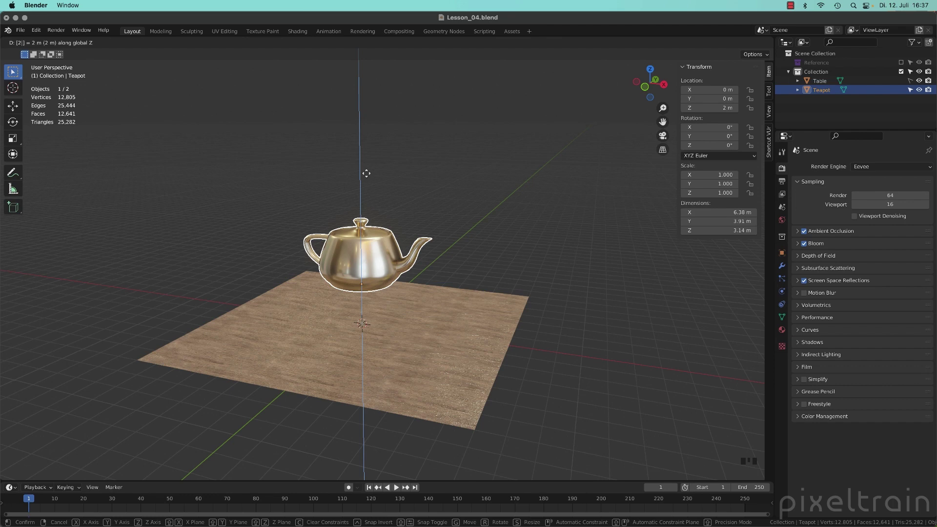
pyautogui.press('BackSpace')
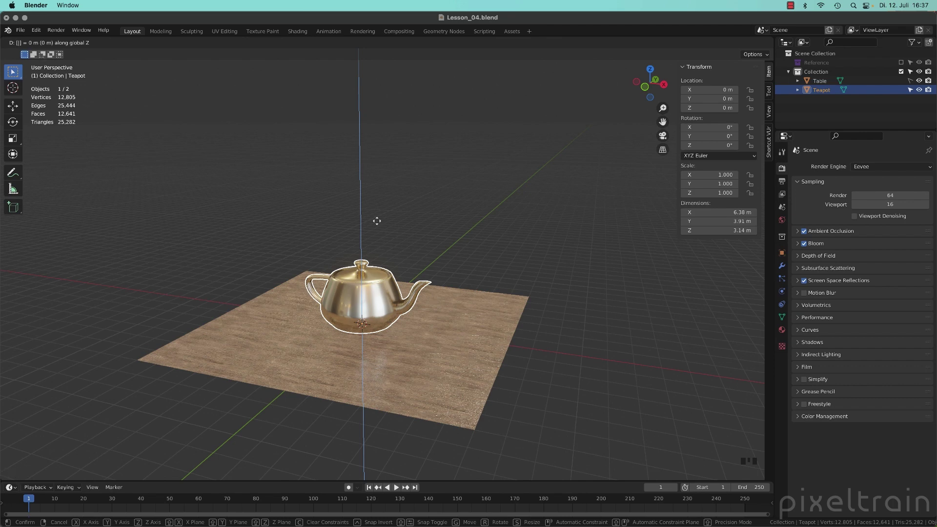
pyautogui.write('3.5')
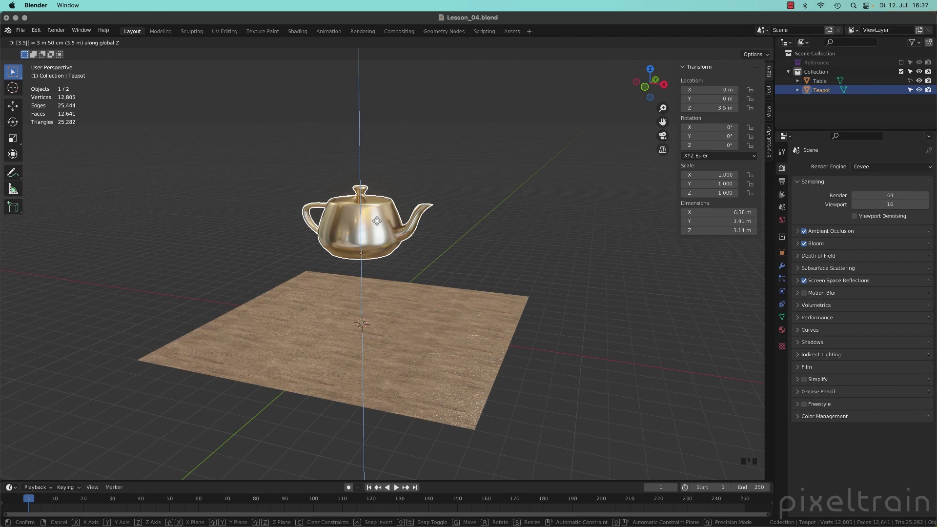
pyautogui.press('Return')
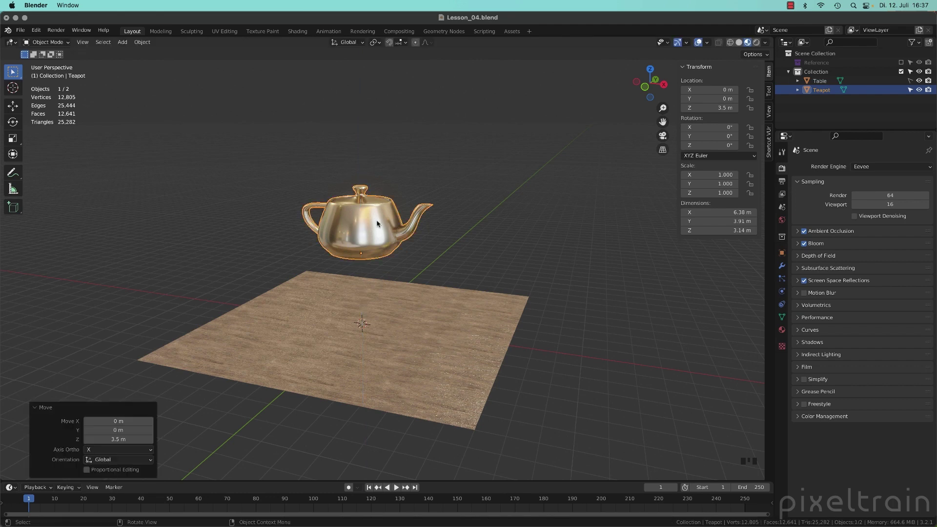
pyautogui.moveTo(418, 286); pyautogui.dragTo(393, 269, button='middle')
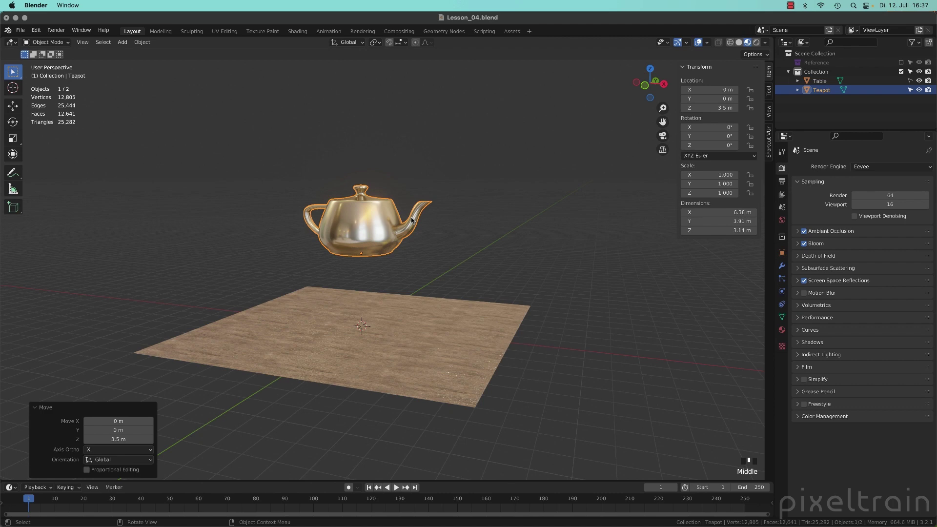
pyautogui.moveTo(412, 220); pyautogui.dragTo(440, 258, button='middle')
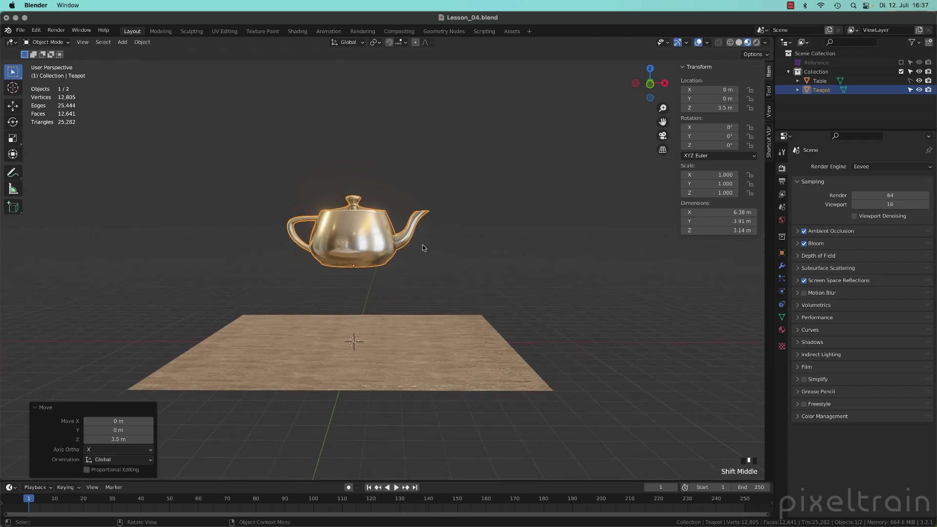
pyautogui.click(510, 261)
pyautogui.click(339, 247)
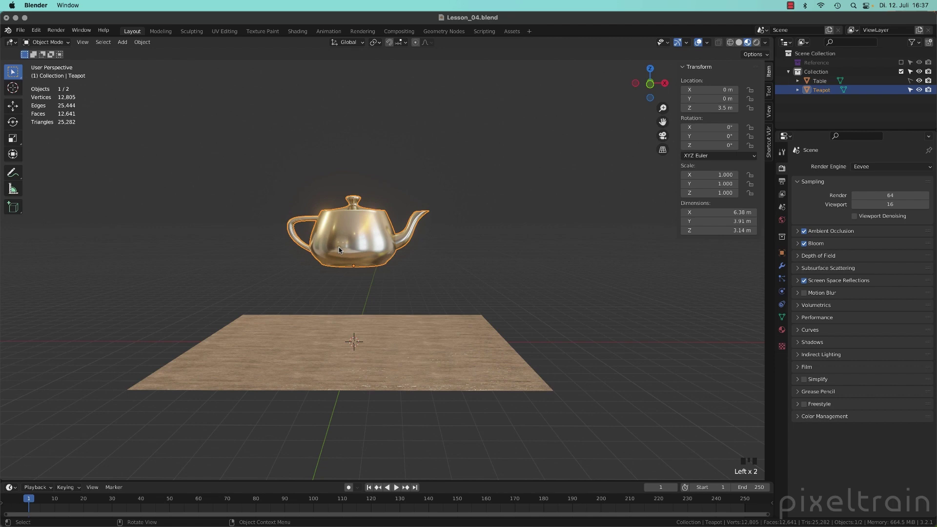
pyautogui.press('r')
pyautogui.press('y')
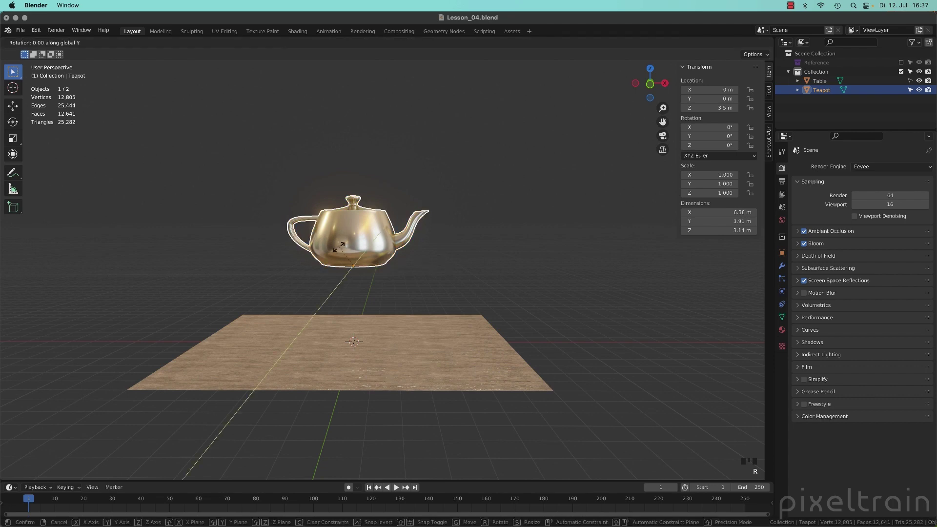
pyautogui.write('4')
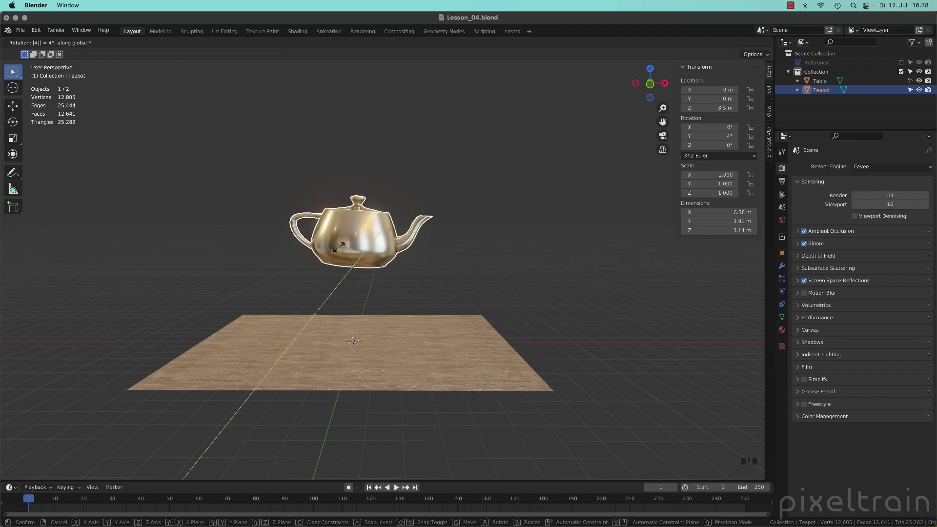
pyautogui.write('5')
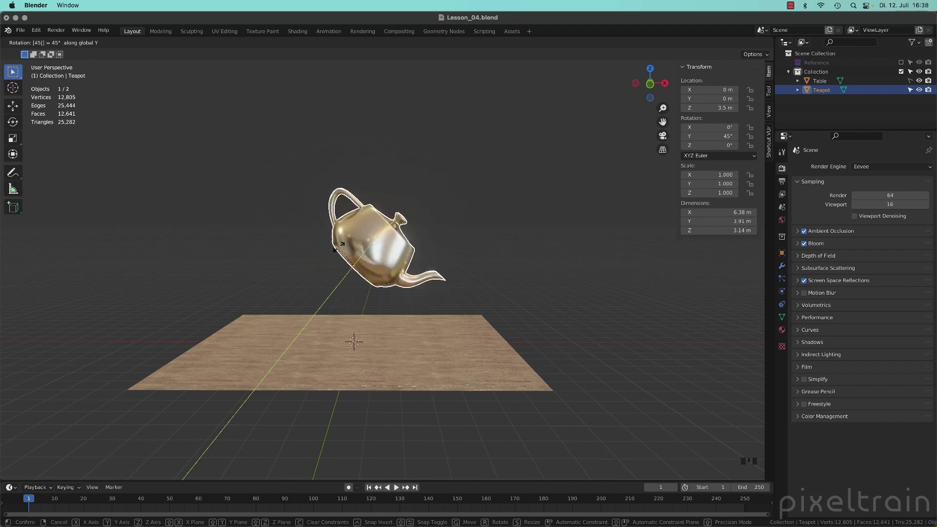
pyautogui.press('Return')
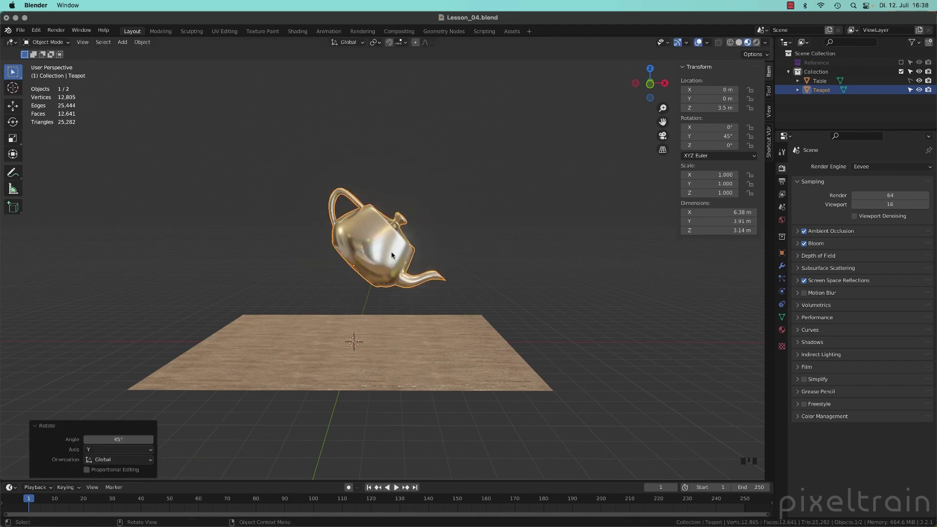
pyautogui.press('r')
pyautogui.write('y')
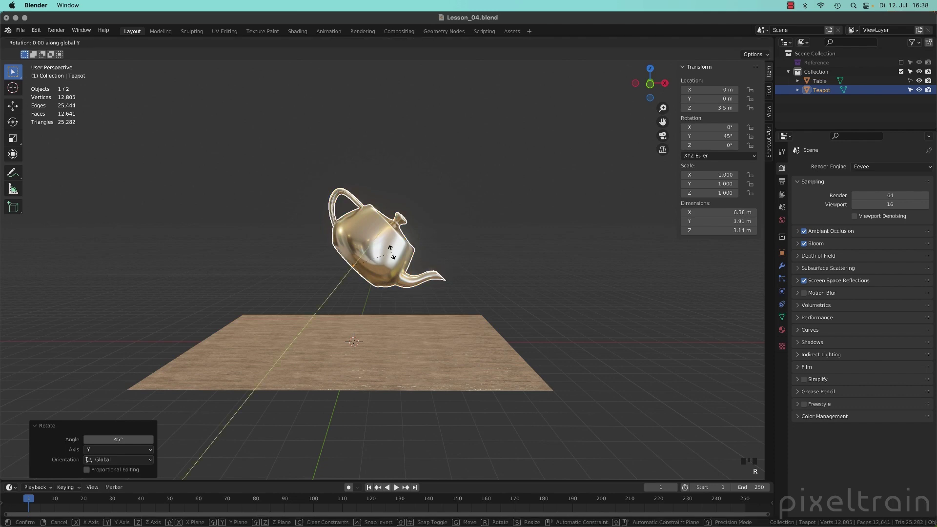
pyautogui.write('-45')
pyautogui.press('Return')
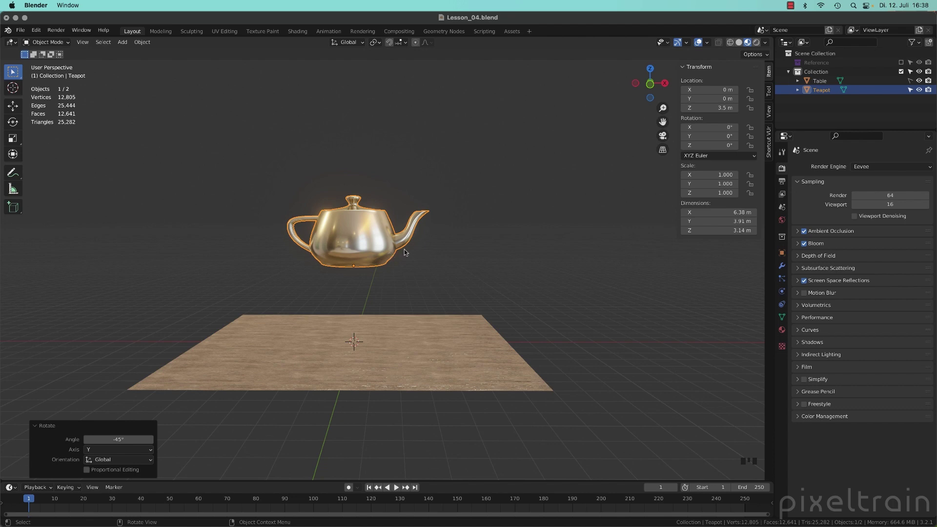
# - Set the teapot's Location Z to 0 m in the Item panel
pyautogui.moveTo(710, 89); pyautogui.dragTo(710, 108)
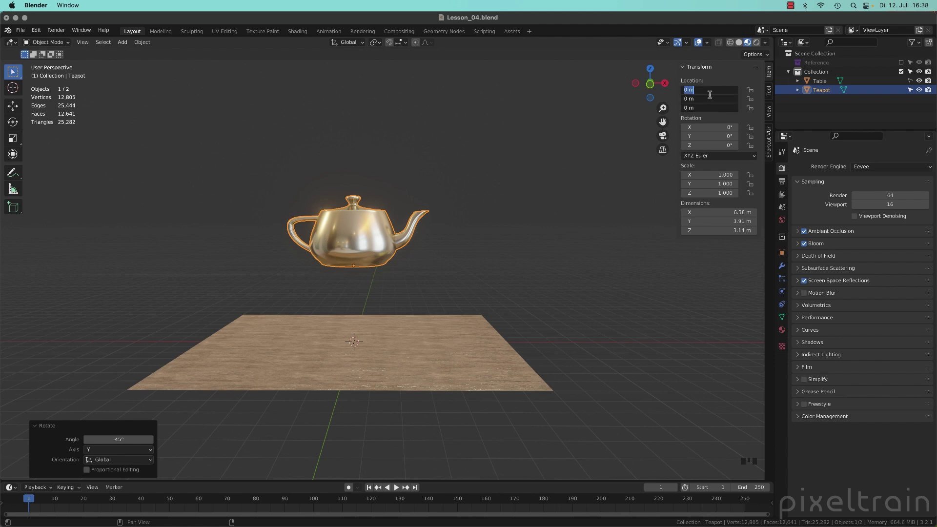
pyautogui.write('0')
pyautogui.press('Return')
# - Orbit the scene, reselect the teapot and begin a new move
pyautogui.keyDown('shift'); pyautogui.moveTo(441, 299); pyautogui.dragTo(341, 205, button='middle'); pyautogui.keyUp('shift')
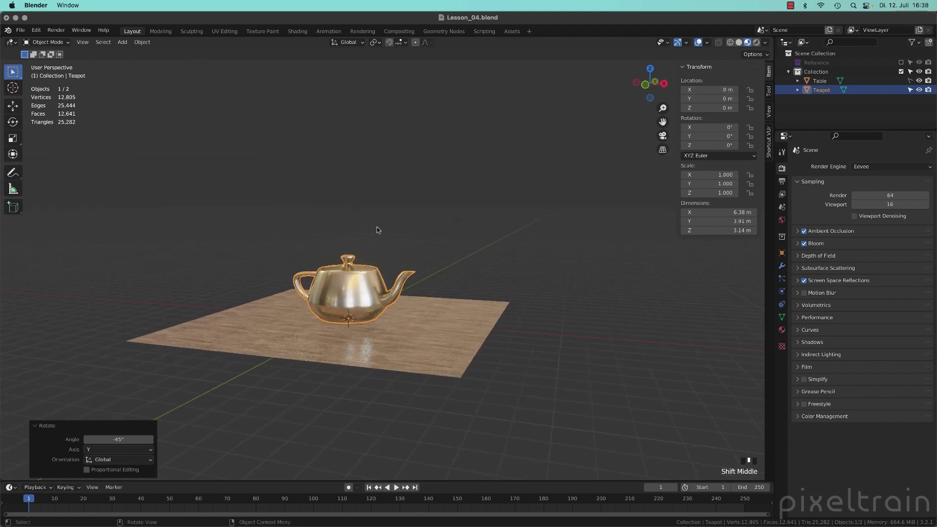
pyautogui.moveTo(414, 239)
pyautogui.mouseDown(button='middle')
pyautogui.moveTo(457, 237)
pyautogui.moveTo(411, 249)
pyautogui.moveTo(431, 243)
pyautogui.mouseUp(button='middle')
pyautogui.click(561, 261)
pyautogui.click(359, 306)
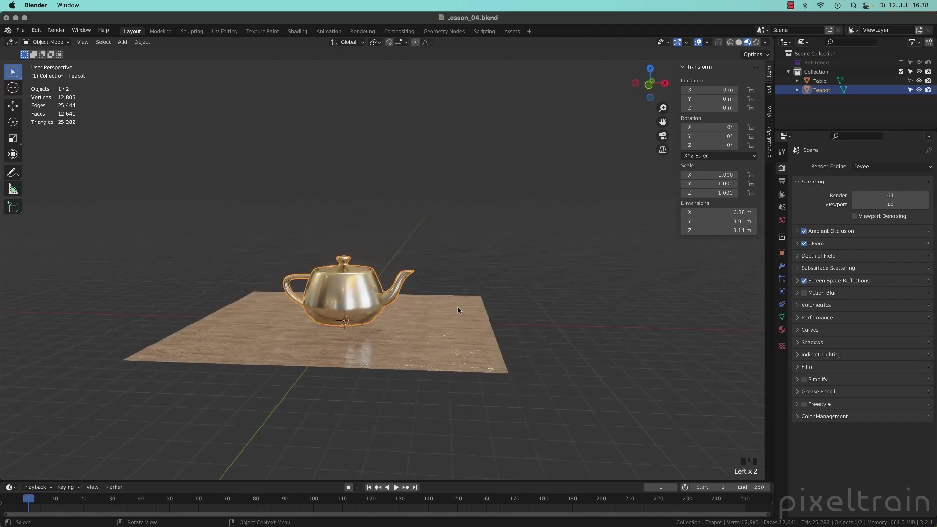
pyautogui.press('g')
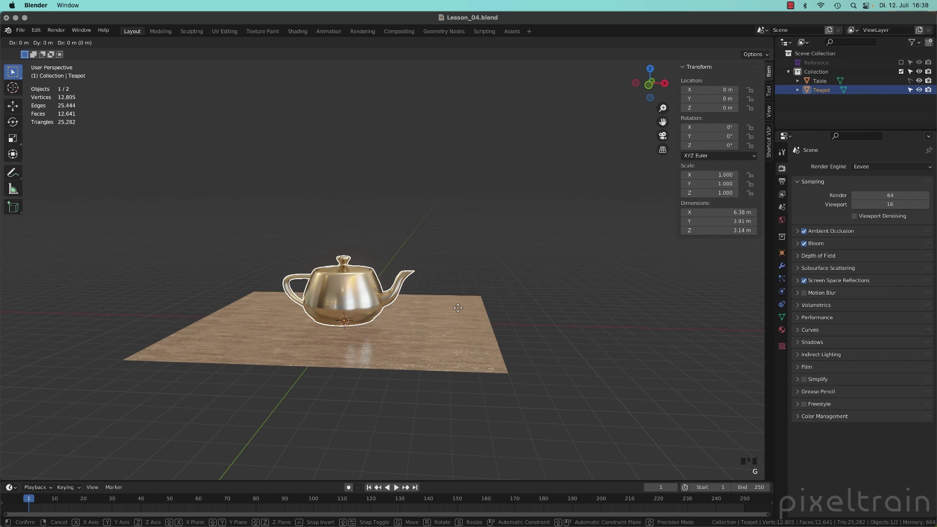
# - Move the teapot by typed distances to X 0 m, Y -2 m, Z 3 m
pyautogui.press('0')
pyautogui.press('Tab')
pyautogui.write('-2')
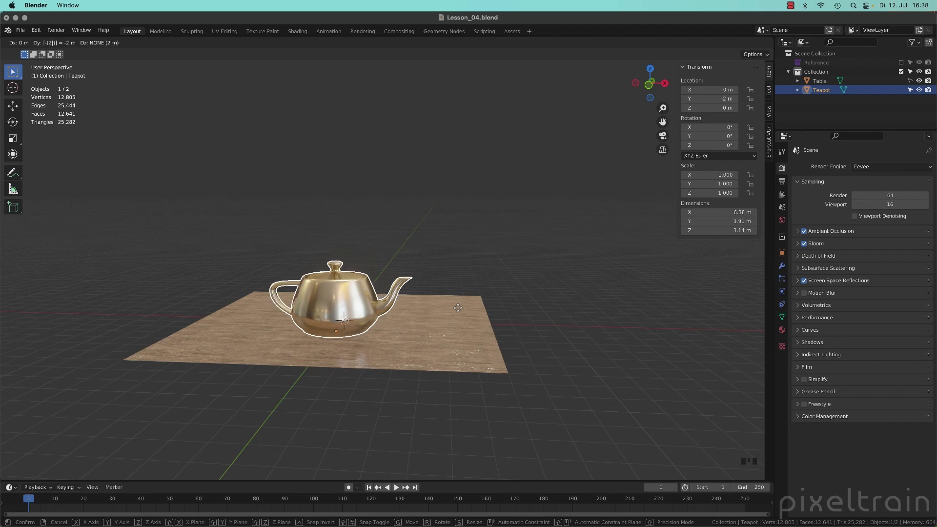
pyautogui.press('Tab')
pyautogui.write('3')
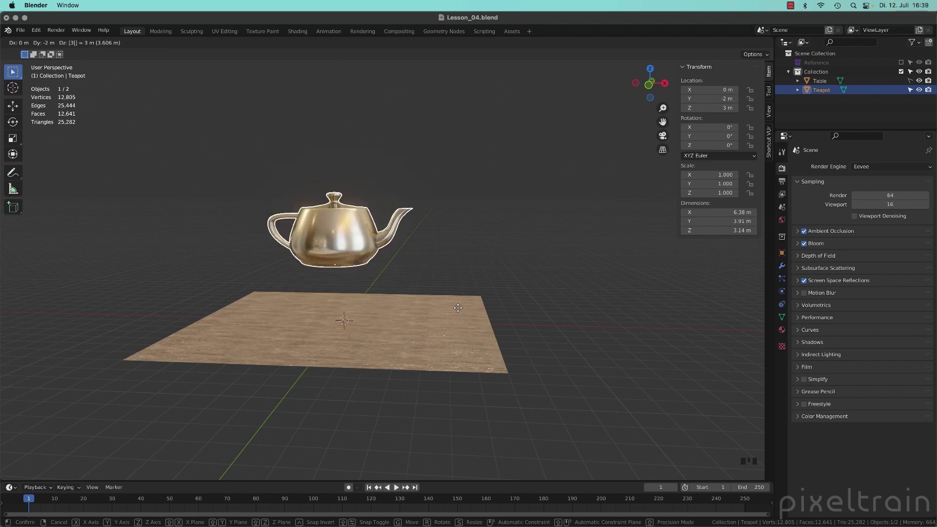
pyautogui.press('Return')
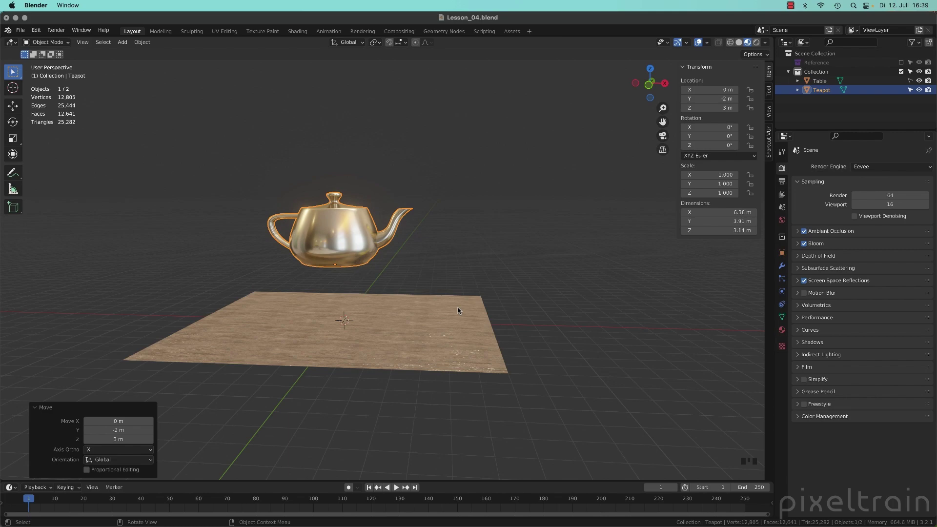
pyautogui.moveTo(349, 237); pyautogui.dragTo(377, 246, button='middle')
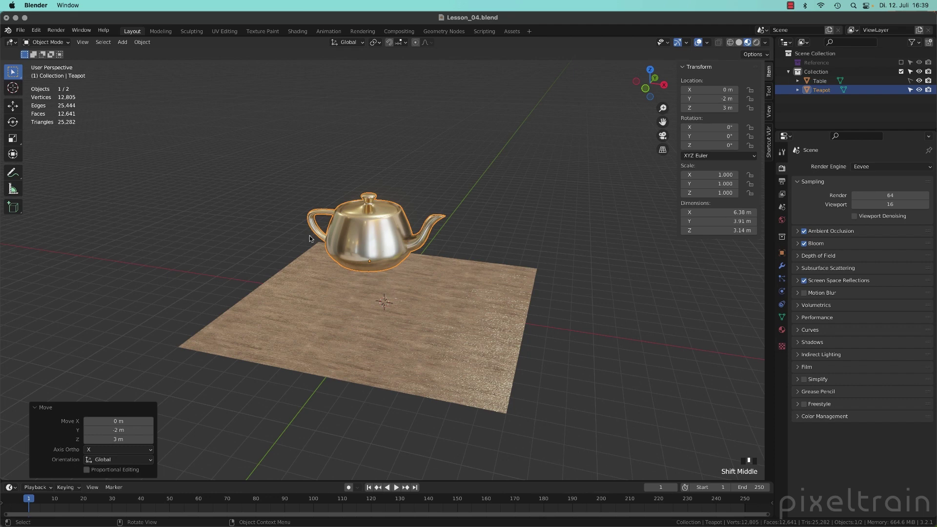
pyautogui.moveTo(379, 249)
pyautogui.mouseDown(button='middle')
pyautogui.moveTo(389, 237)
pyautogui.moveTo(370, 239)
pyautogui.mouseUp(button='middle')
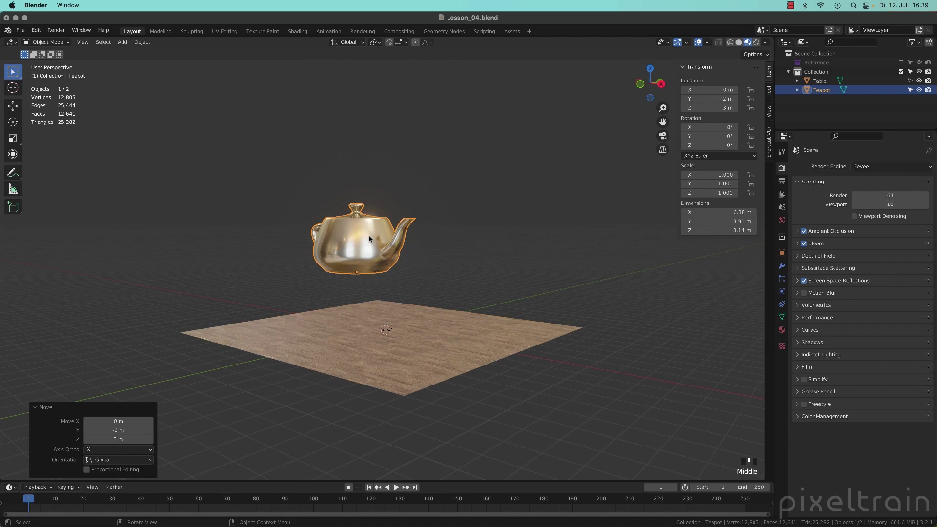